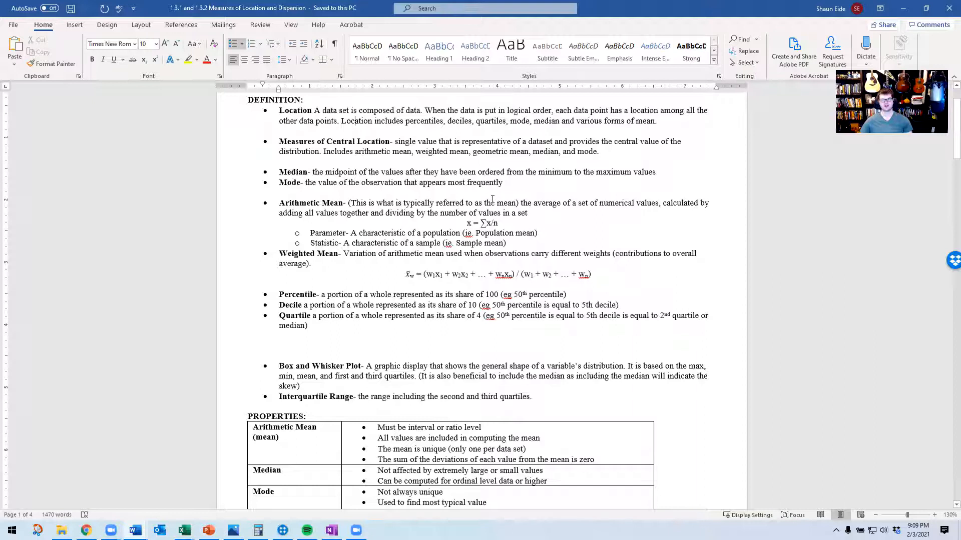
Review the worksheet's application section and the exercise 1 situations on choosing the best measure of central tendency.
scroll(491, 203, down, 4)
scroll(489, 204, down, 6)
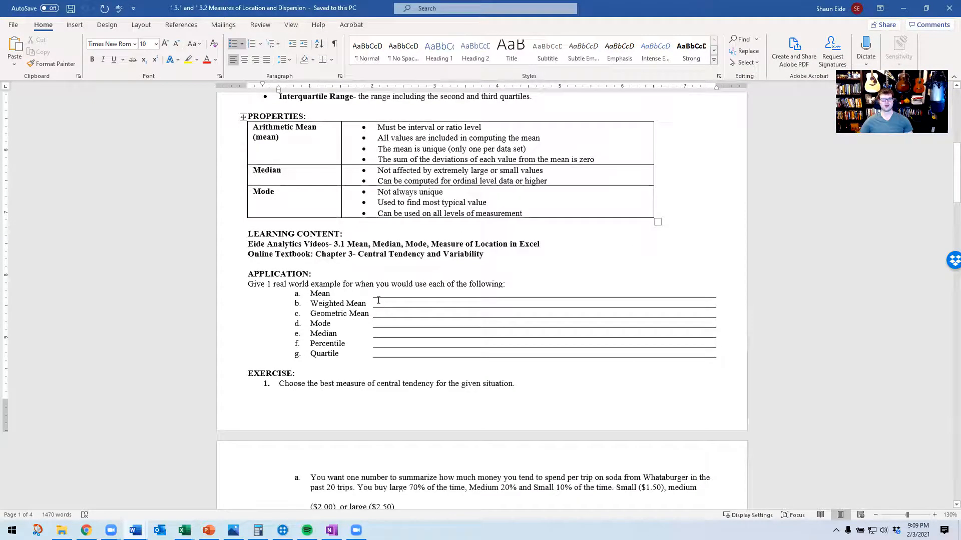
scroll(383, 311, down, 1)
drag(360, 258, 489, 302)
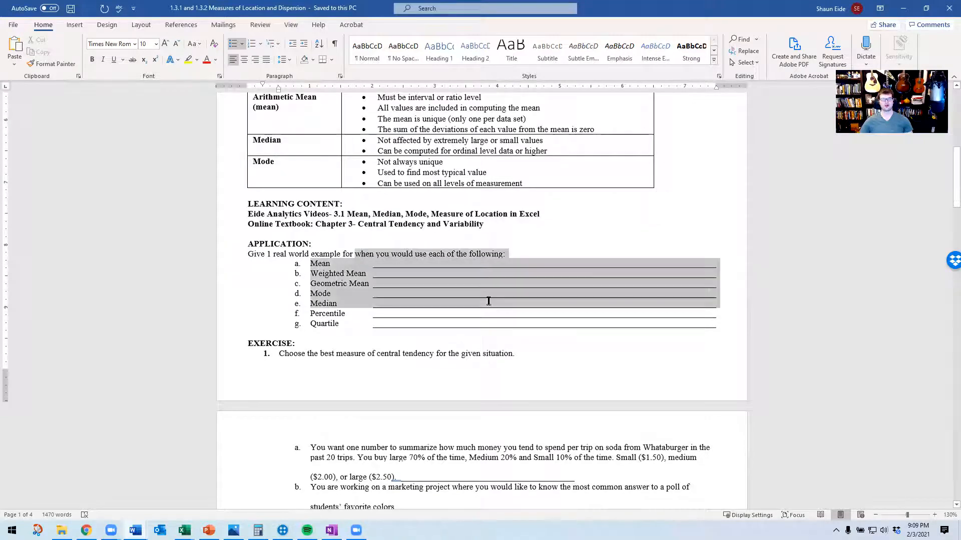
scroll(428, 341, down, 4)
click(428, 340)
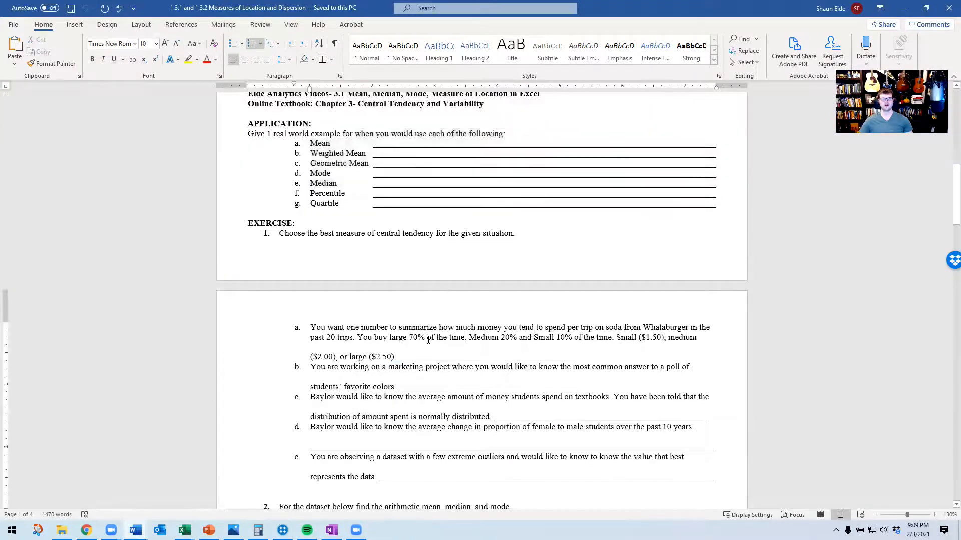
drag(299, 233, 509, 238)
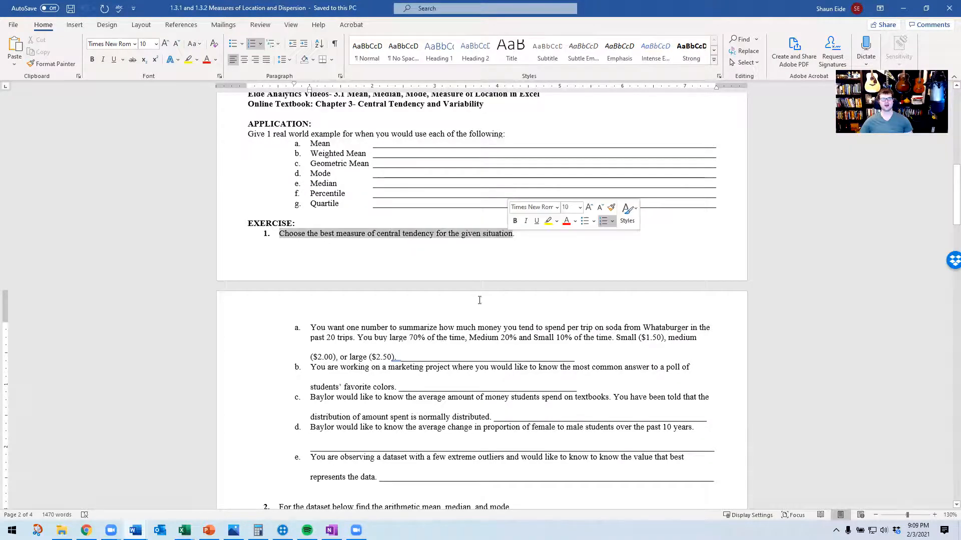
click(316, 327)
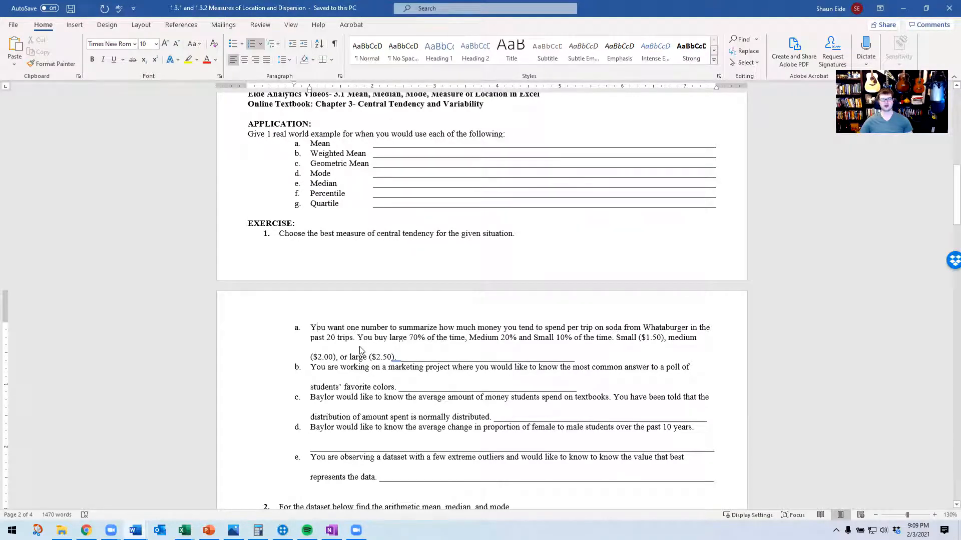
triple_click(358, 347)
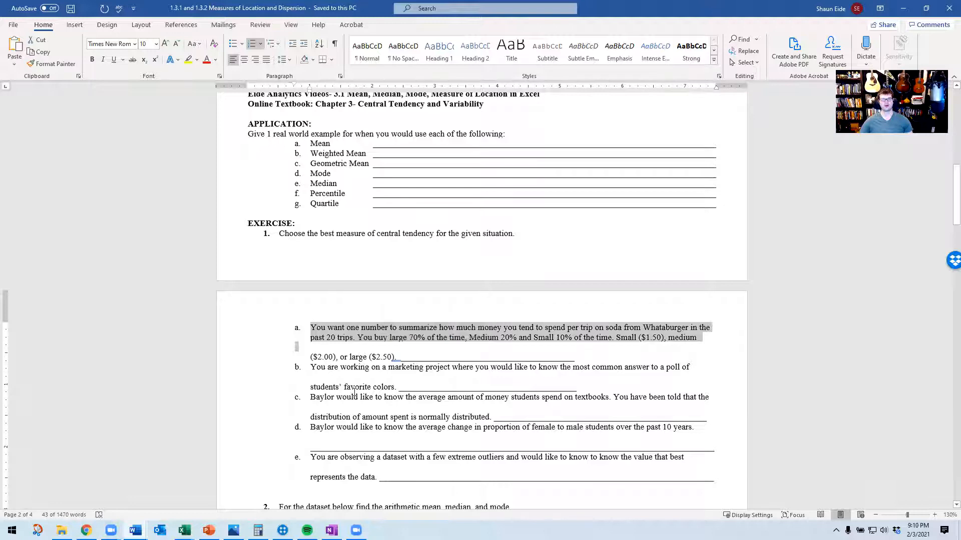
drag(328, 368, 390, 417)
scroll(373, 425, down, 1)
scroll(371, 425, down, 3)
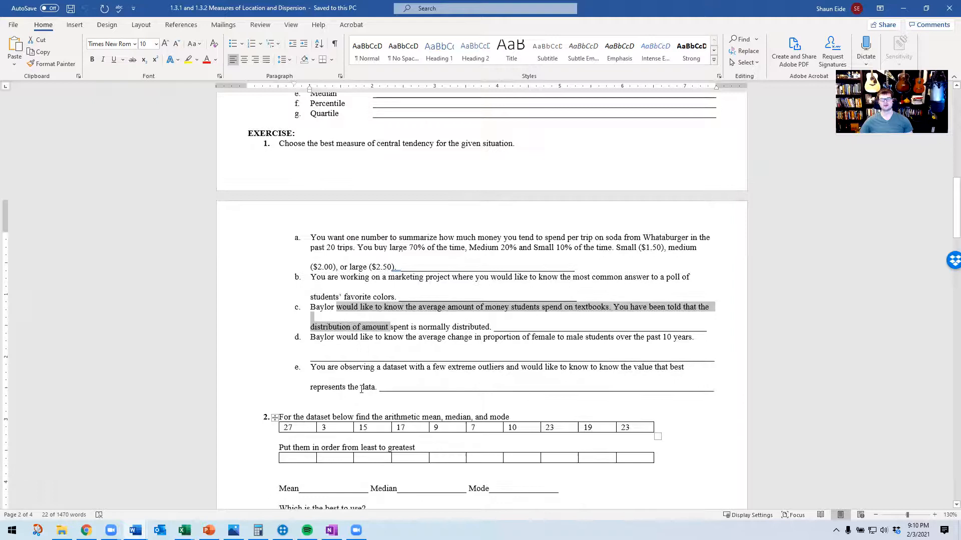
Return to the Properties table and select the median property about extremely large or small values.
scroll(362, 388, up, 3)
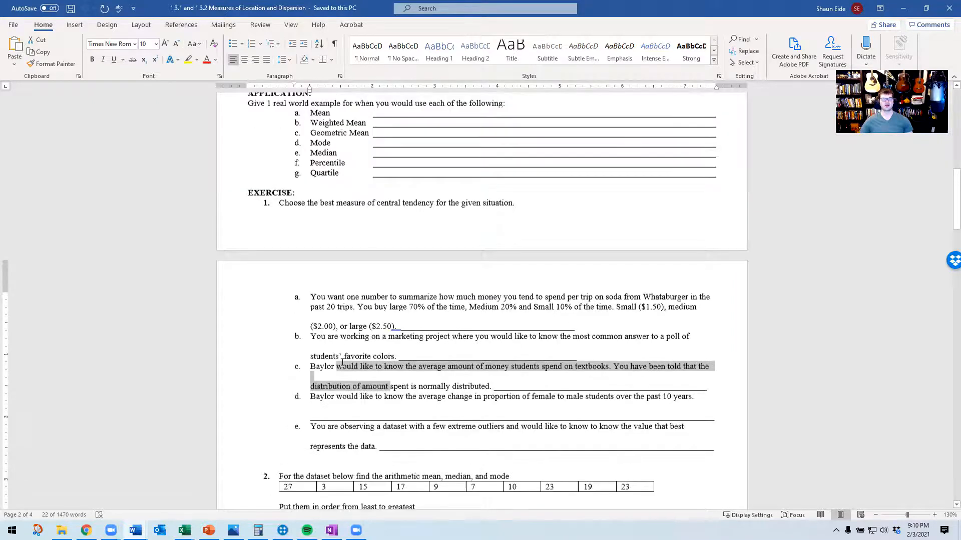
scroll(342, 363, up, 4)
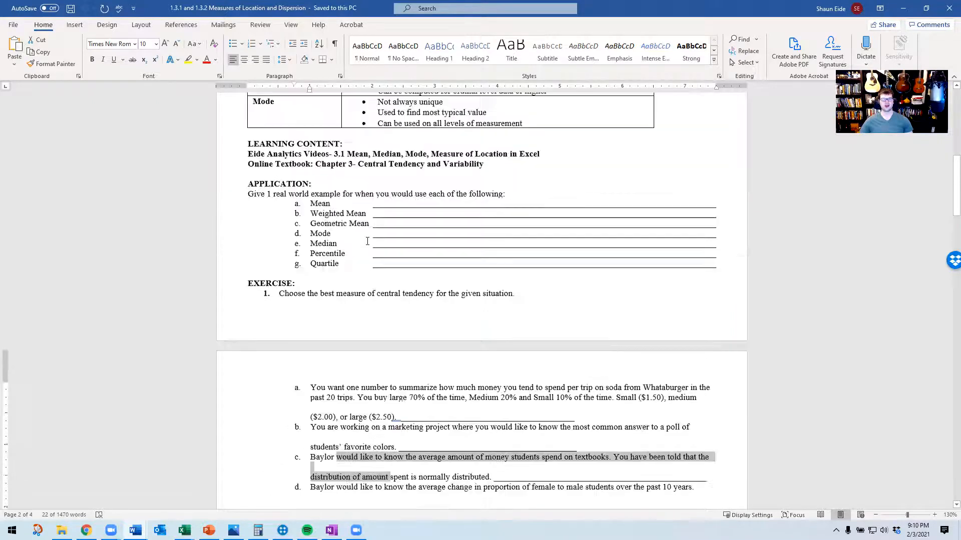
click(391, 205)
scroll(337, 262, up, 5)
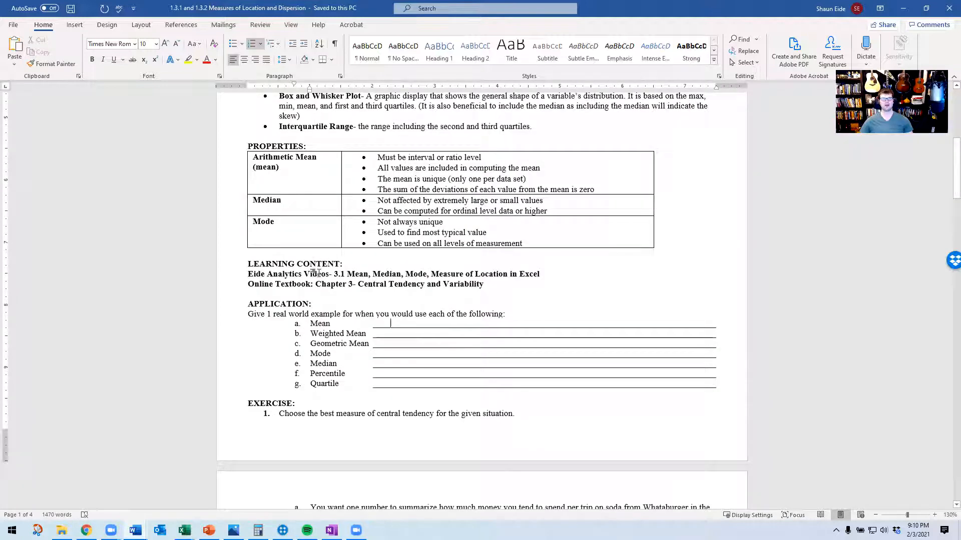
scroll(315, 273, up, 3)
click(401, 250)
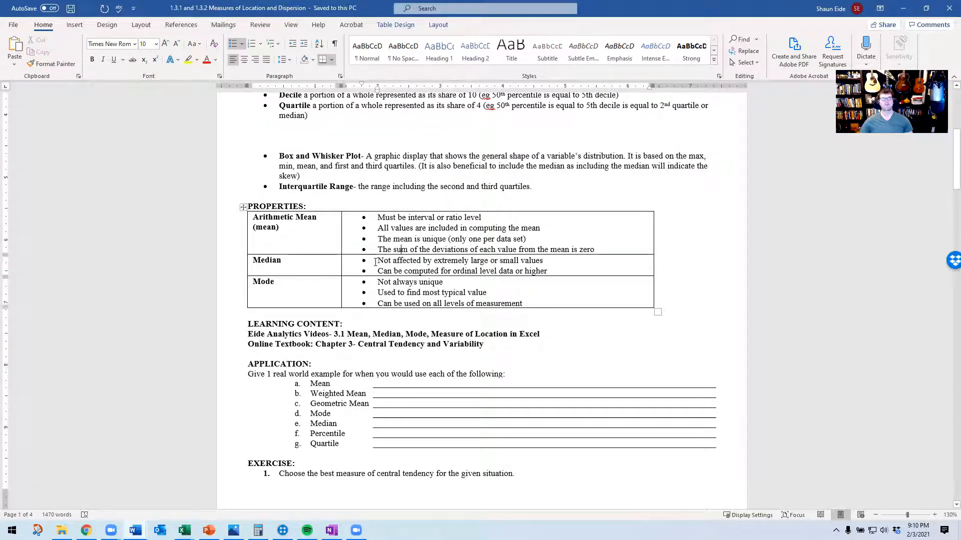
triple_click(554, 260)
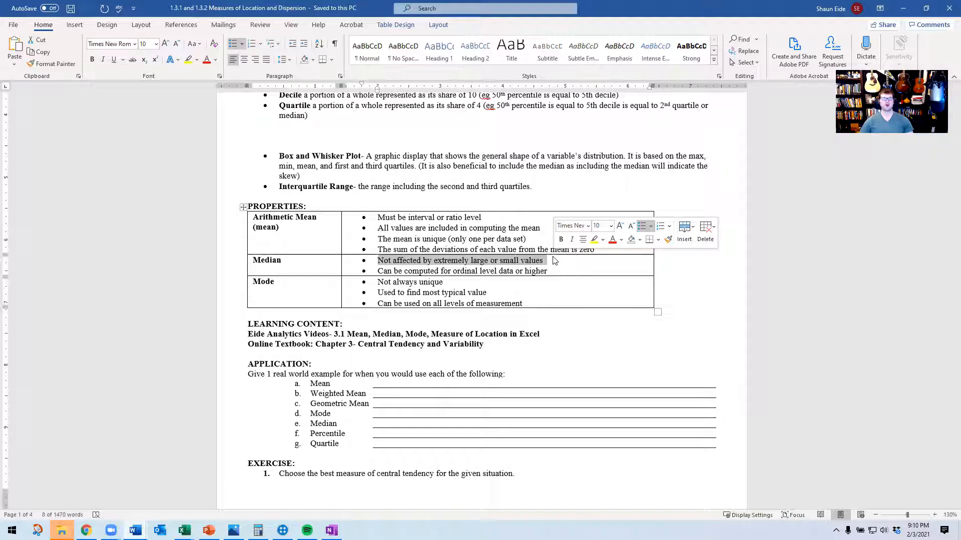
Enter 3 in the first cell of exercise 2's least-to-greatest row.
scroll(501, 417, up, 1)
scroll(501, 417, down, 4)
scroll(500, 417, down, 10)
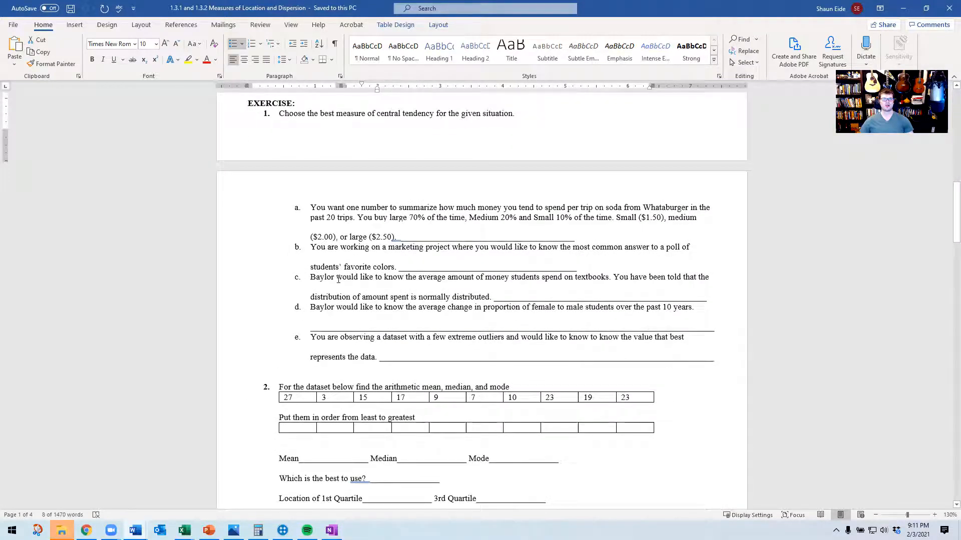
scroll(339, 280, down, 4)
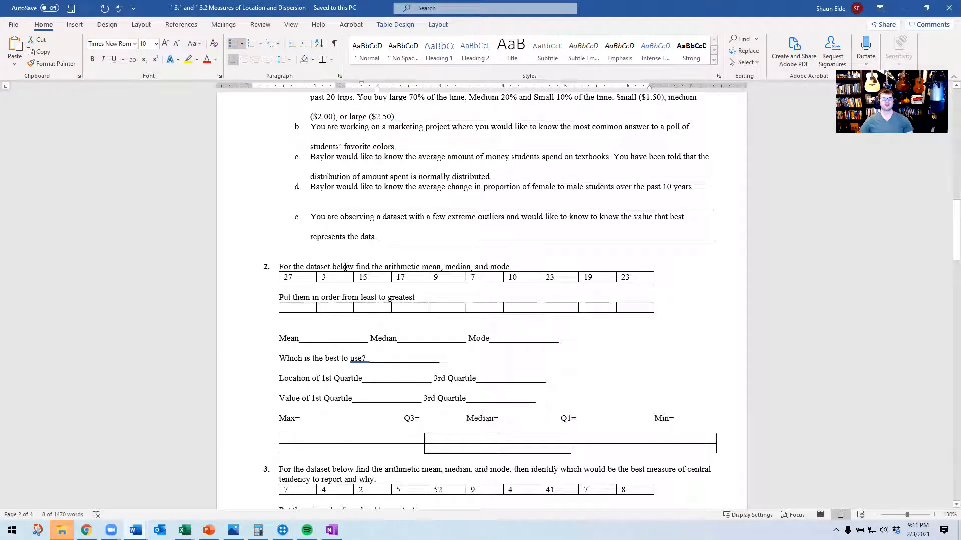
click(345, 267)
click(299, 299)
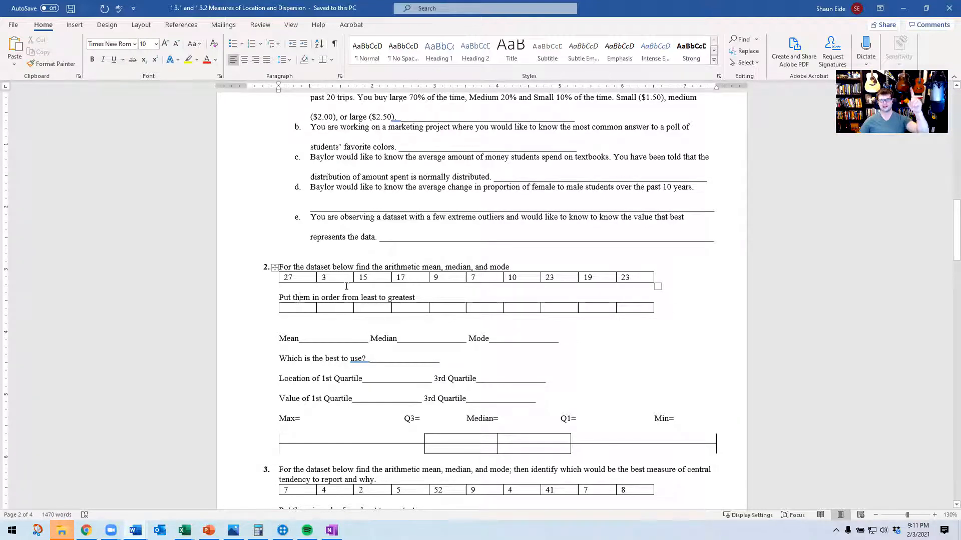
click(307, 307)
text(3 )
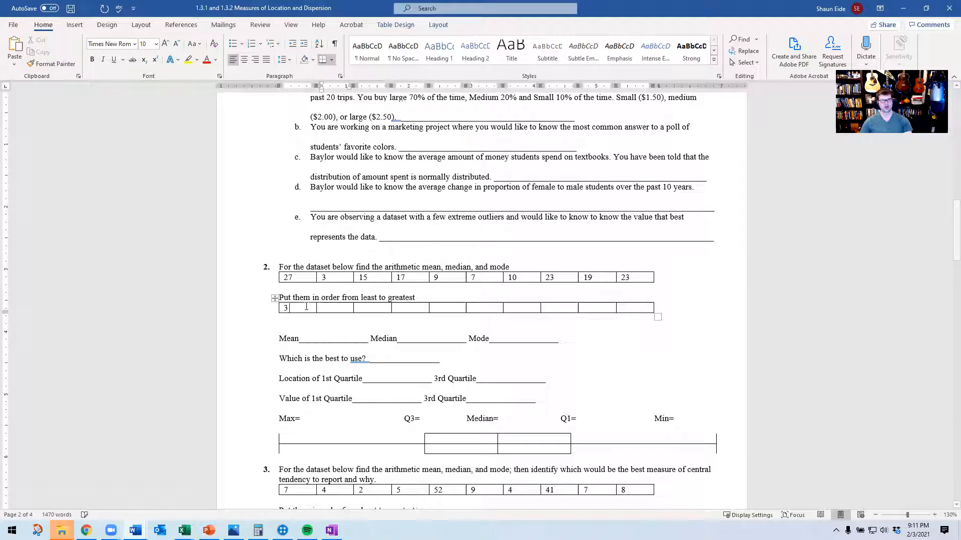
text(15)
key(Tab)
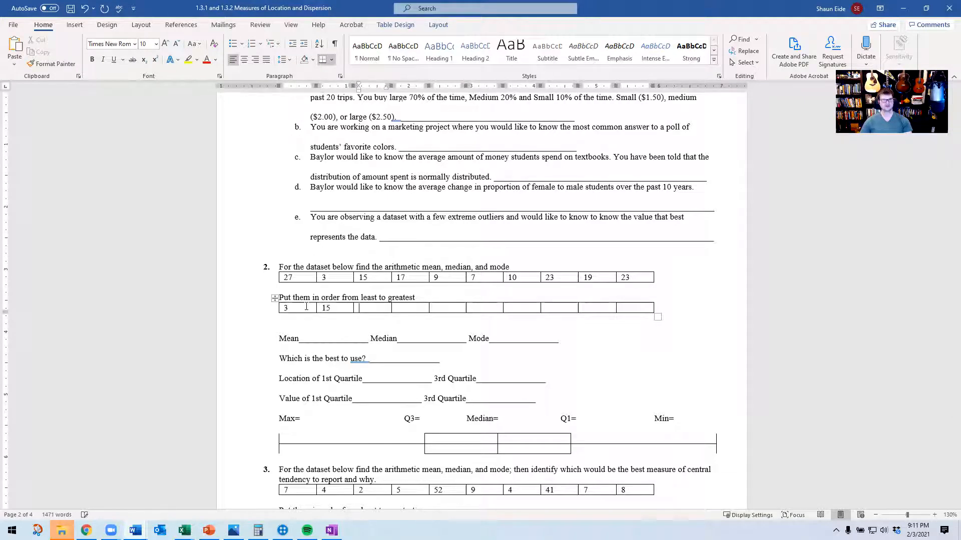
key(Left)
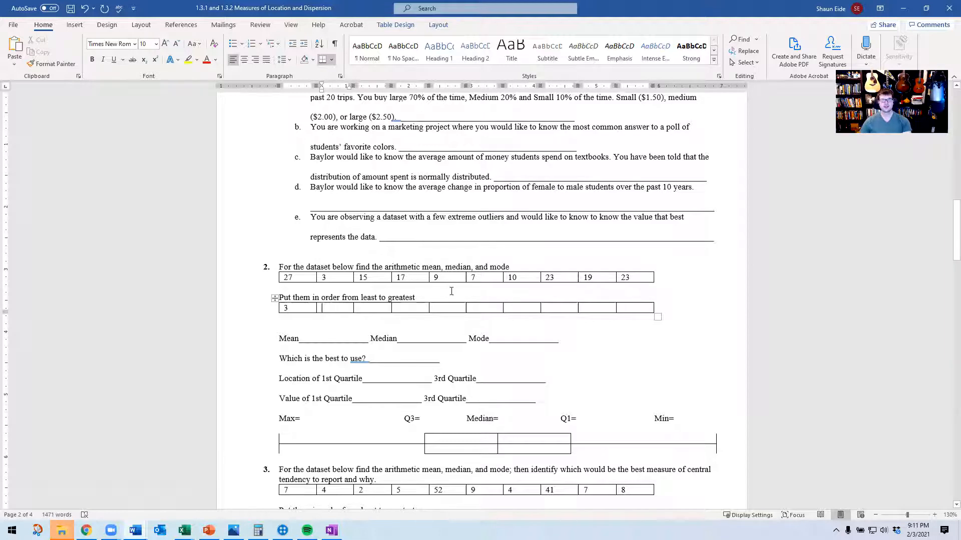
Fill the second to fourth cells of exercise 2's least-to-greatest row with 7, 9 and 10.
text(7)
key(Tab)
text(9)
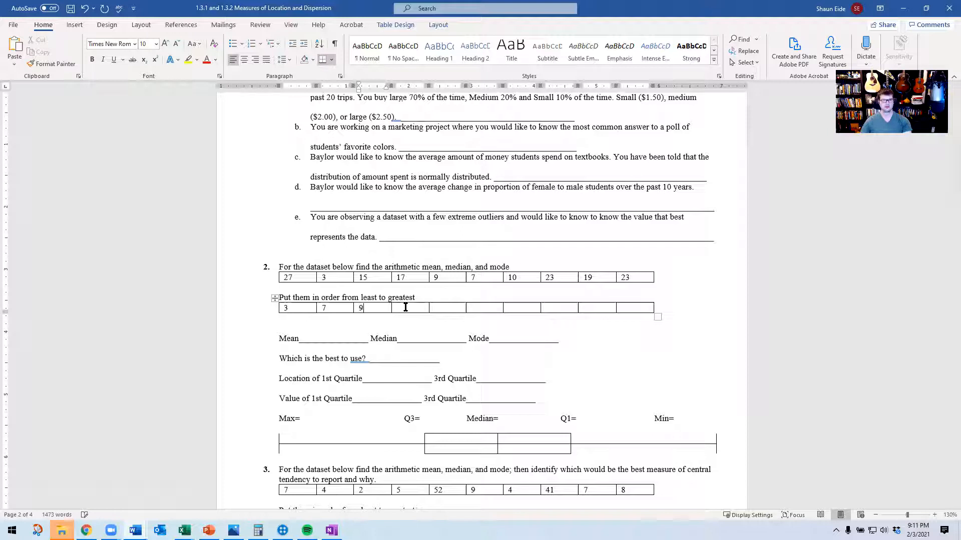
click(331, 276)
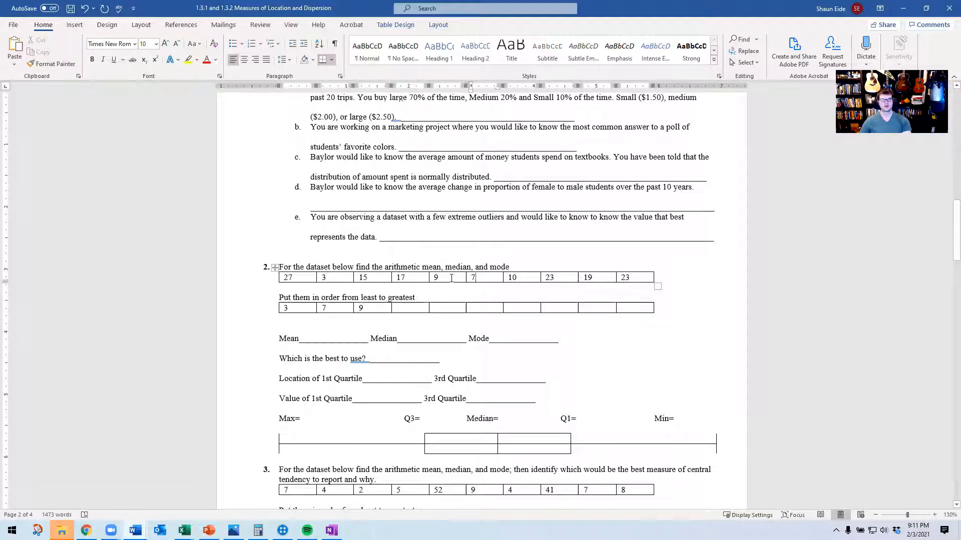
click(400, 307)
text(10)
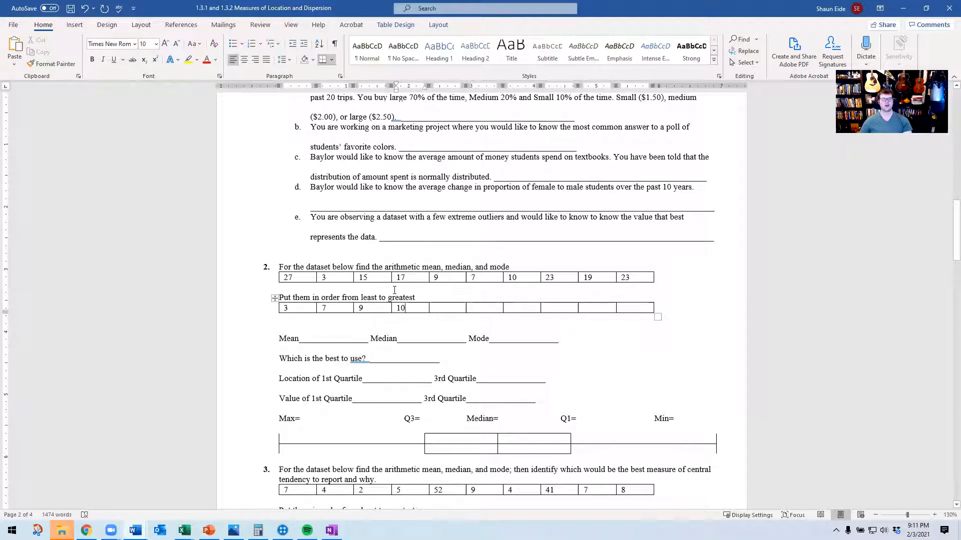
Continue exercise 2's ordered row with 15, 17 and 19 in the fifth to seventh cells.
click(458, 307)
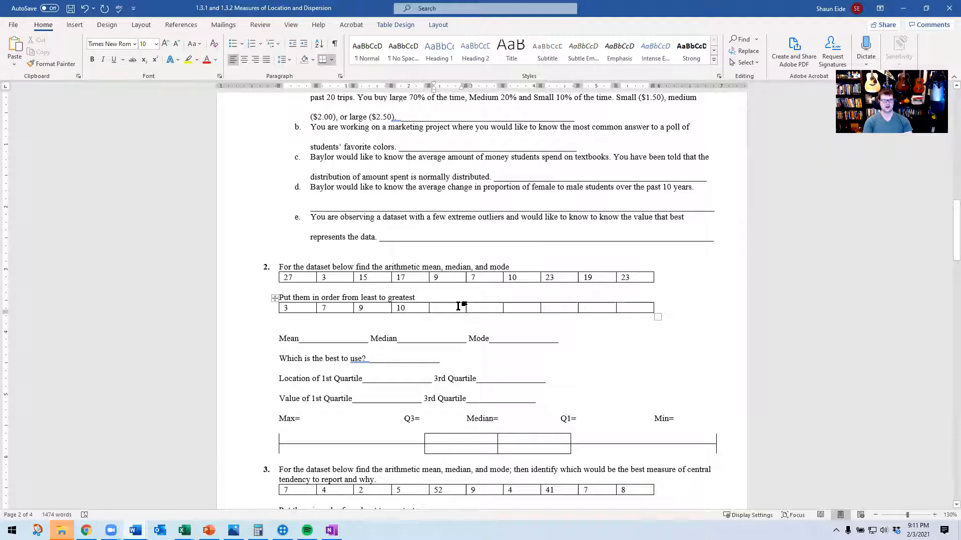
text(15)
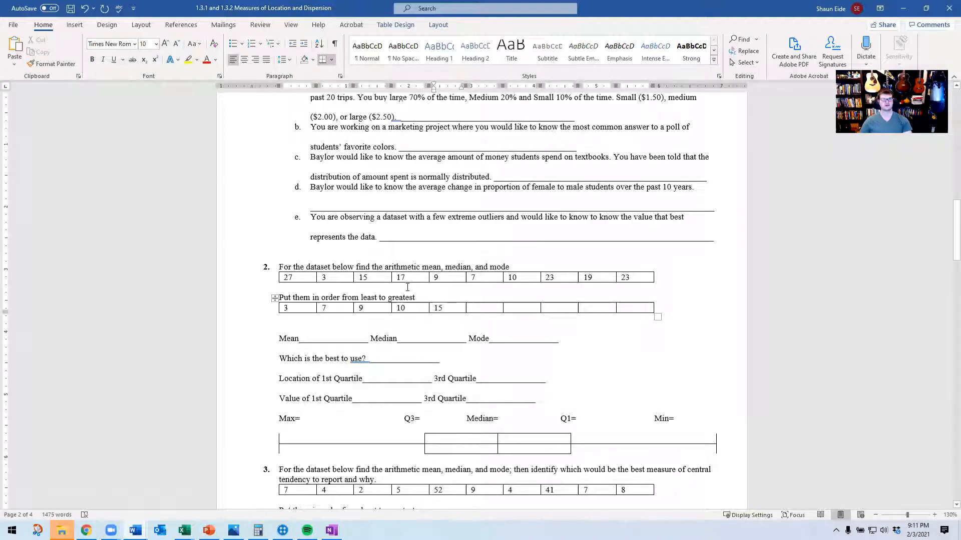
click(485, 311)
text(17)
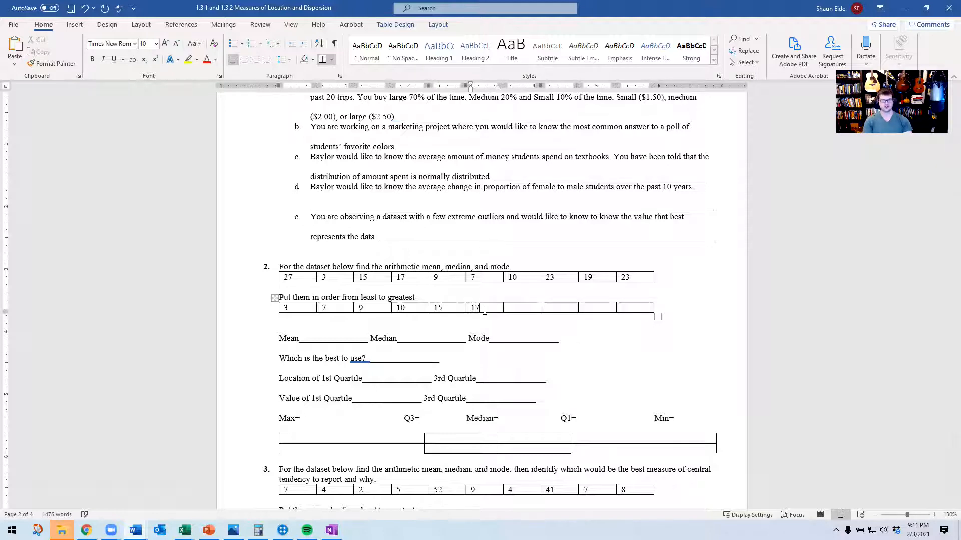
click(521, 308)
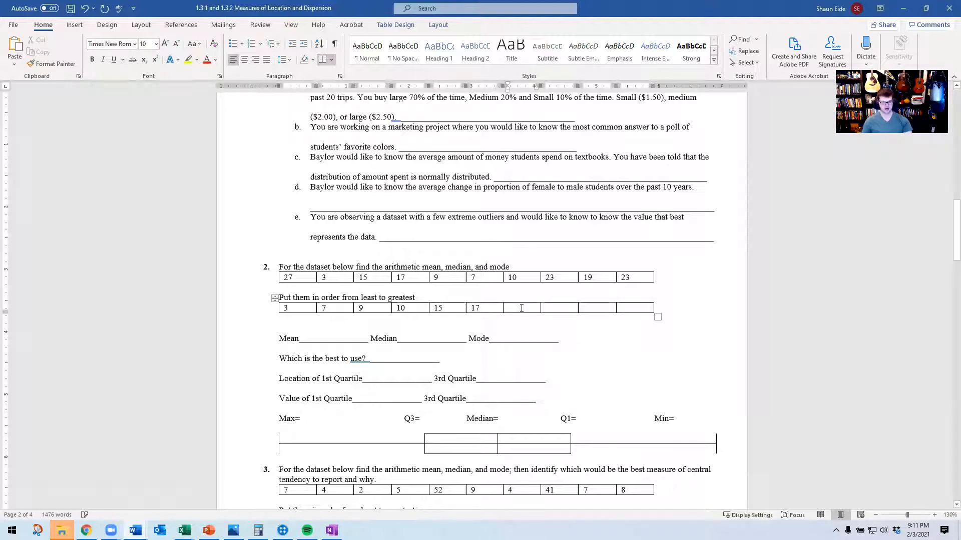
text(19)
Complete exercise 2's ordered row with 23, 23 and 27 in its last three cells.
click(542, 306)
click(554, 308)
text(23)
click(588, 308)
text(23)
key(Tab)
text(27)
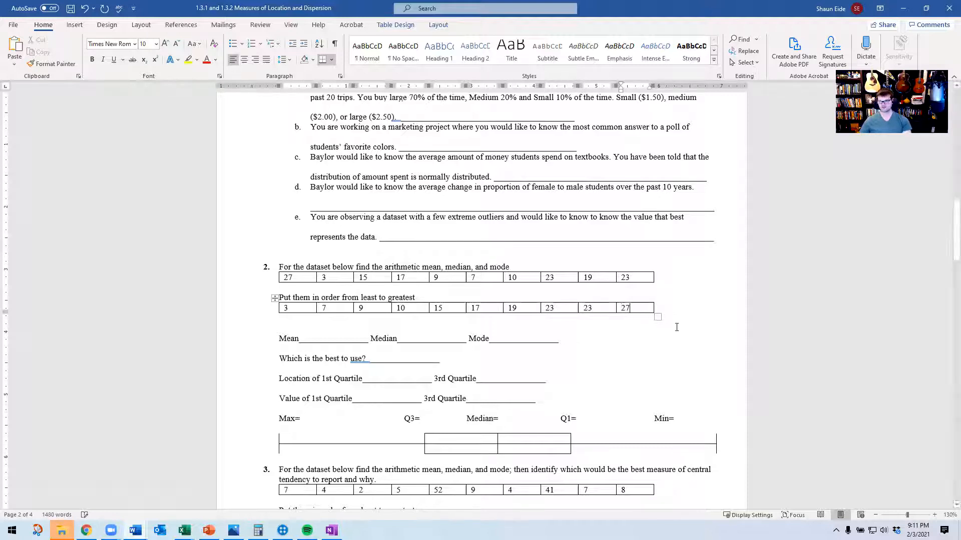
Copy the whole ordered row of values from exercise 2.
click(716, 353)
click(330, 335)
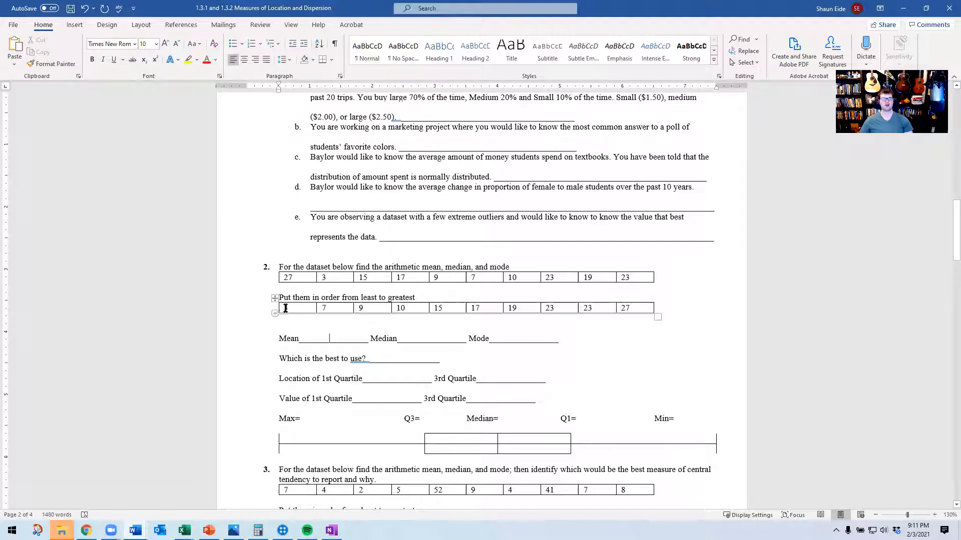
drag(285, 308, 645, 306)
key(ctrl+c)
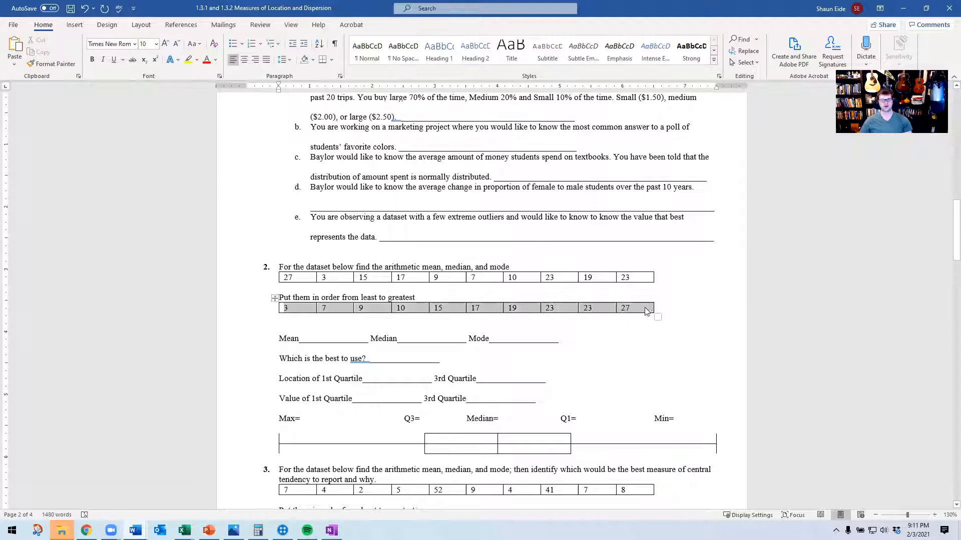
key(super)
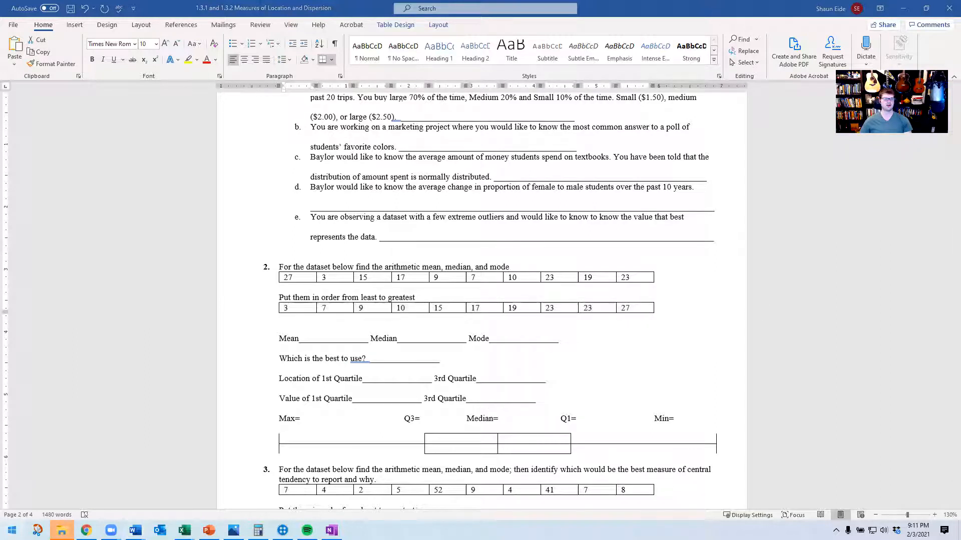
mouse_move(184, 531)
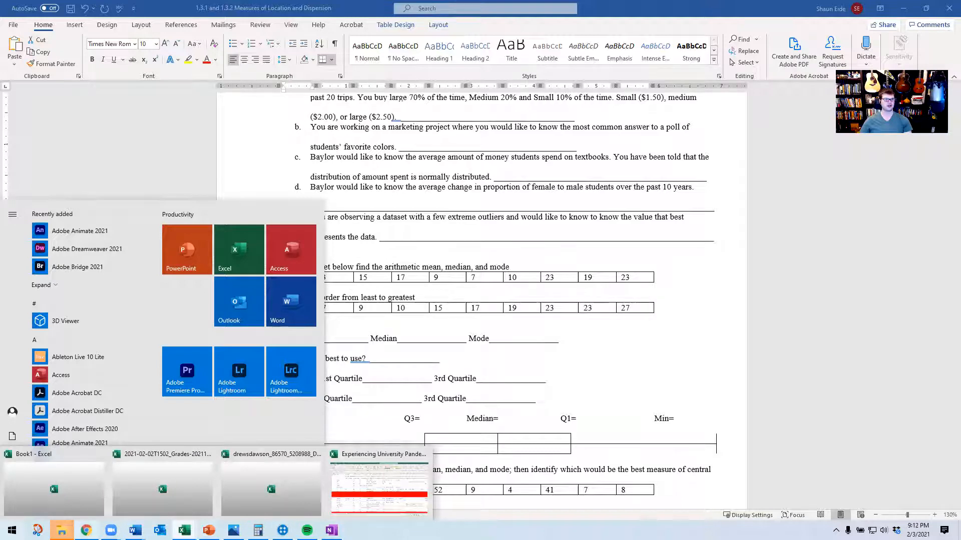
click(86, 530)
click(361, 13)
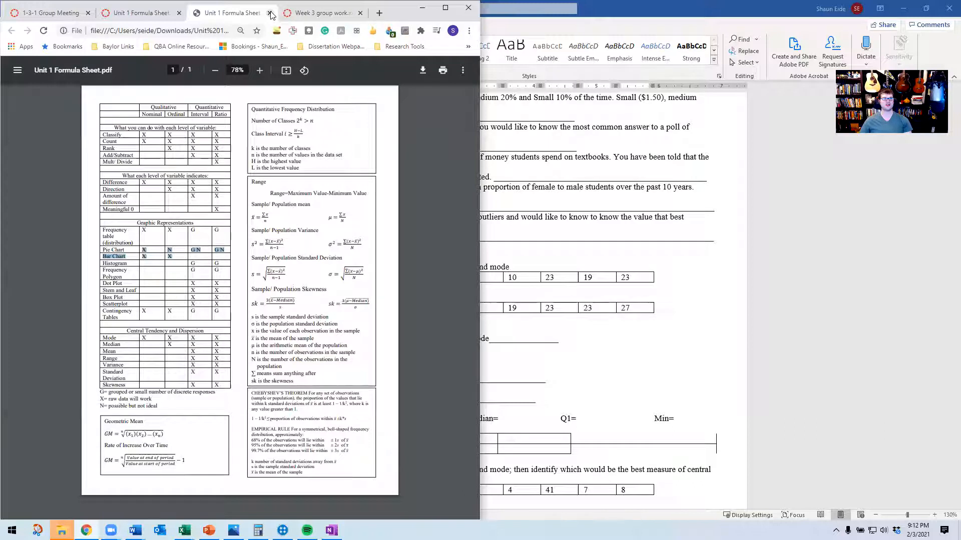
click(323, 13)
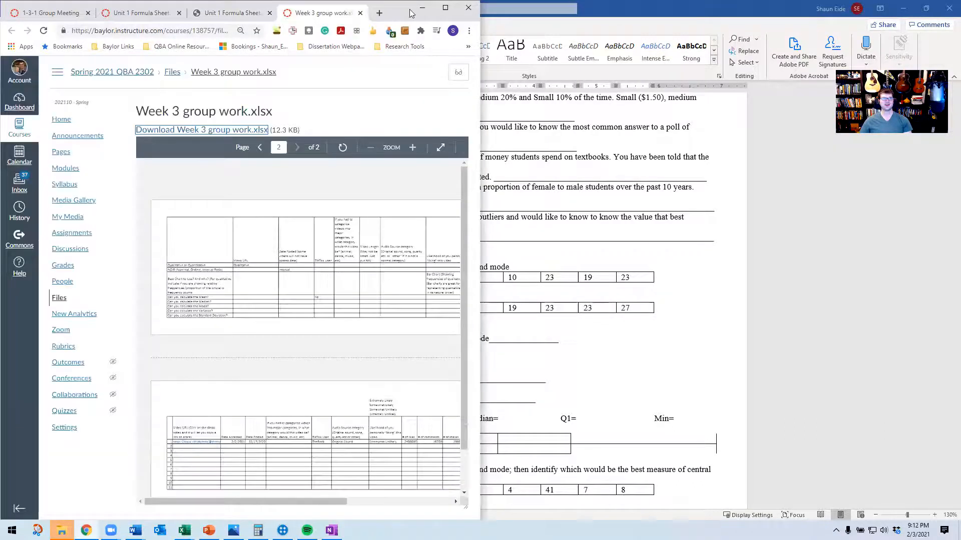
click(422, 8)
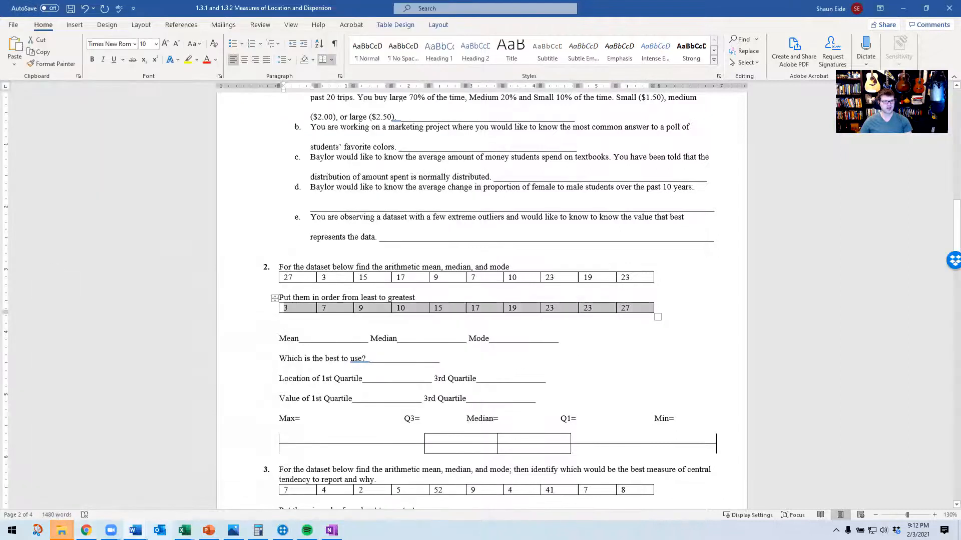
Switch to a new blank Excel workbook, maximize it, and paste the ordered values starting at cell E6.
mouse_move(184, 530)
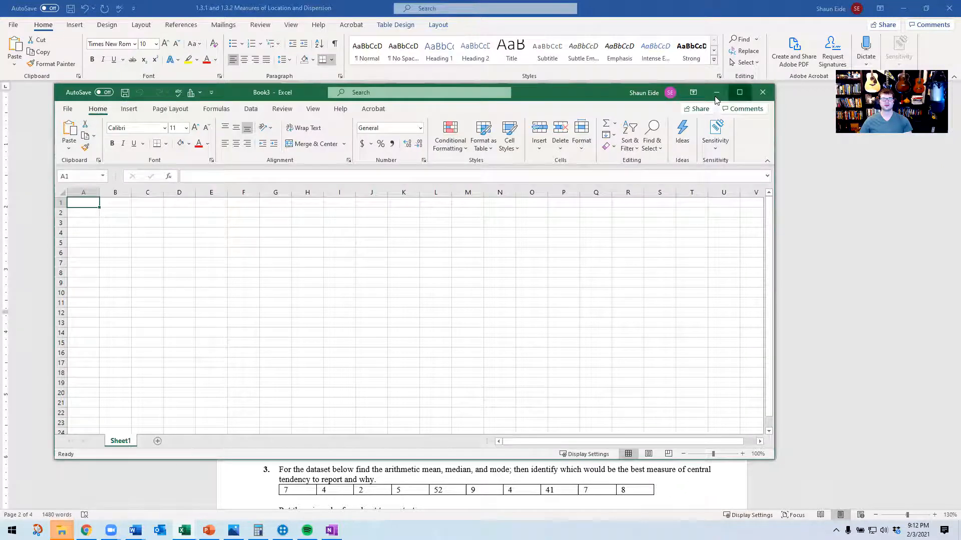
click(740, 94)
click(170, 171)
key(ctrl+v)
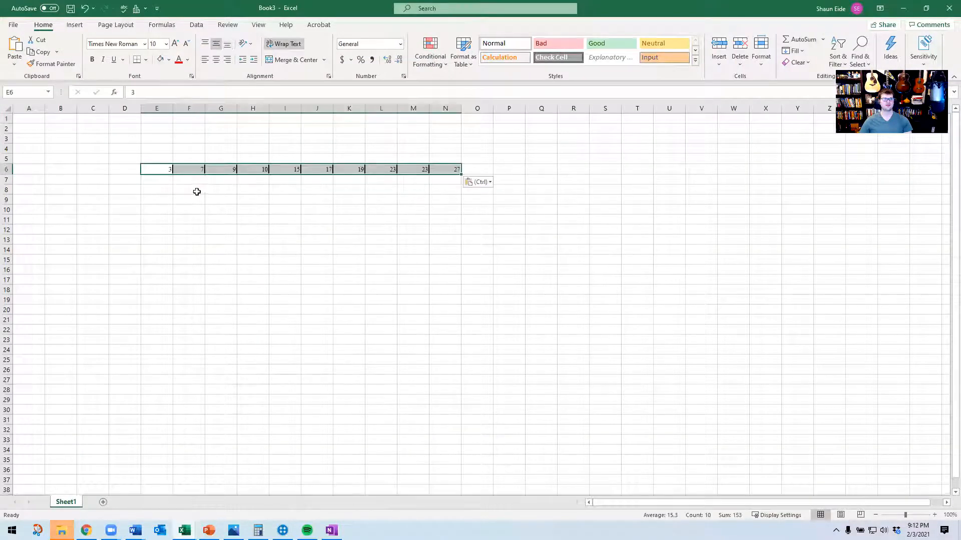
Calculate the average of the ordered values E6:N6 in cell E8.
click(226, 208)
click(150, 193)
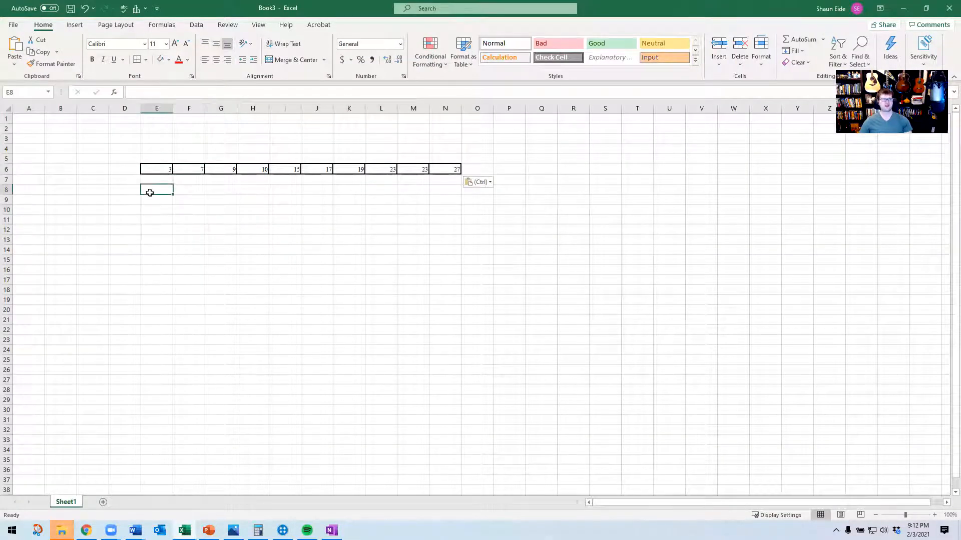
text(=mean()
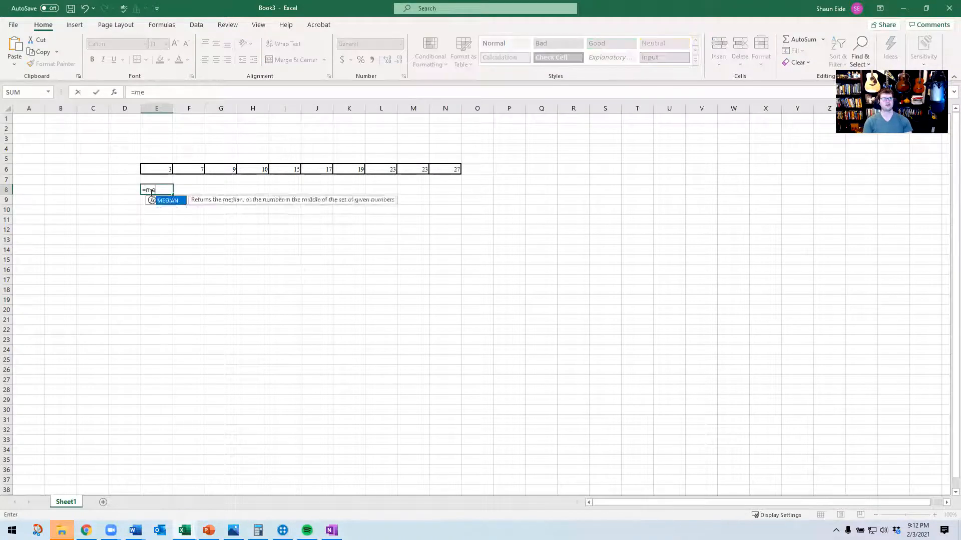
key(BackSpace)
key(BackSpace)
key(BackSpace)
key(BackSpace)
key(BackSpace)
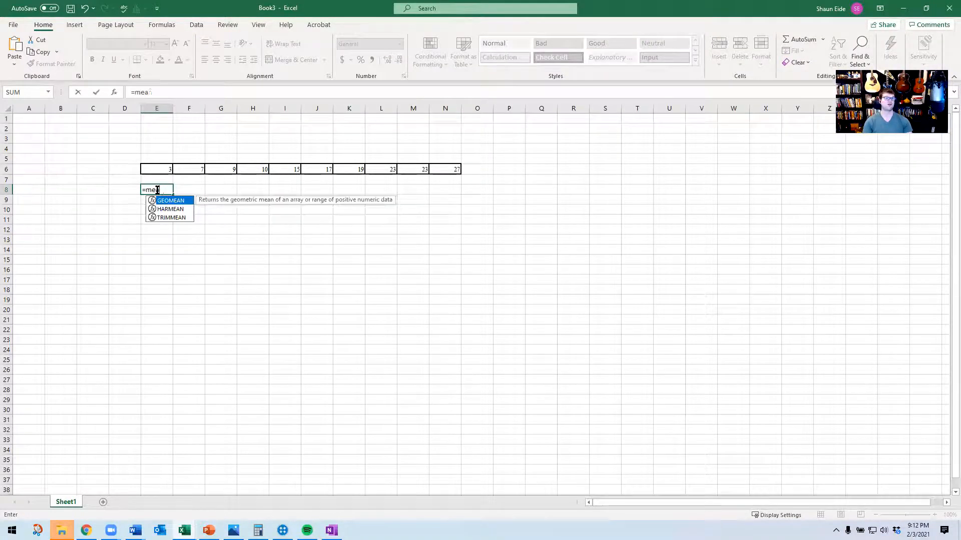
text(aver)
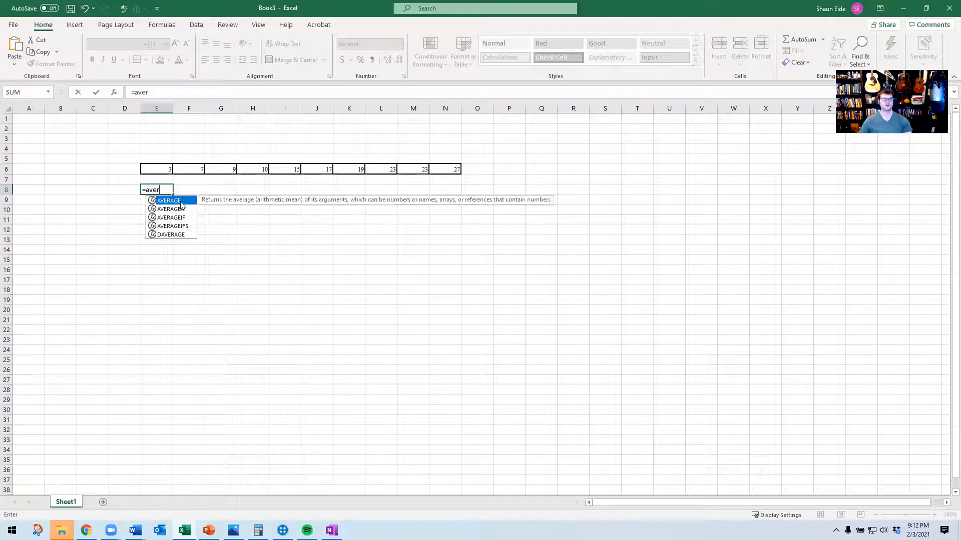
double_click(178, 202)
drag(155, 171, 453, 170)
key(Return)
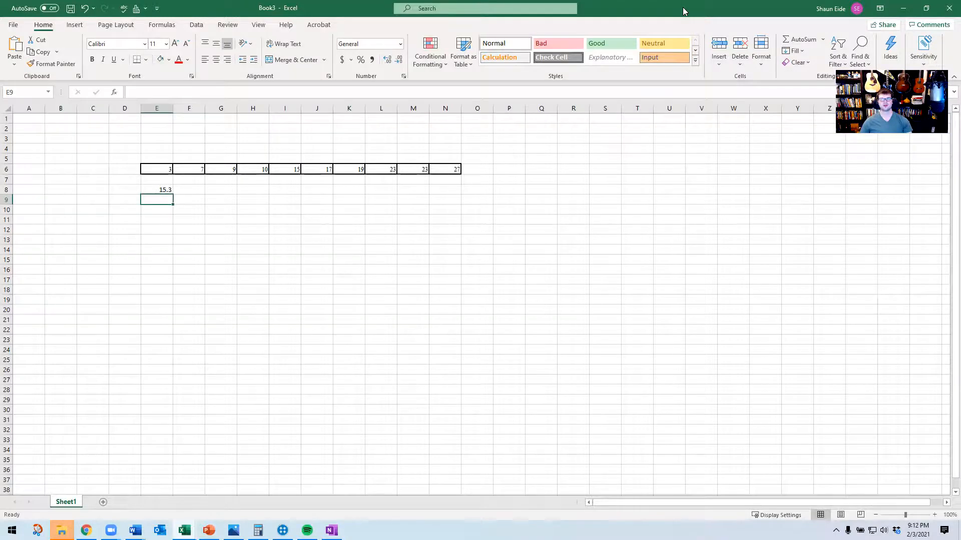
Place the workbook side by side with the Word worksheet and fill in exercise 2's mean as 15.3.
drag(685, 12, 959, 150)
click(198, 75)
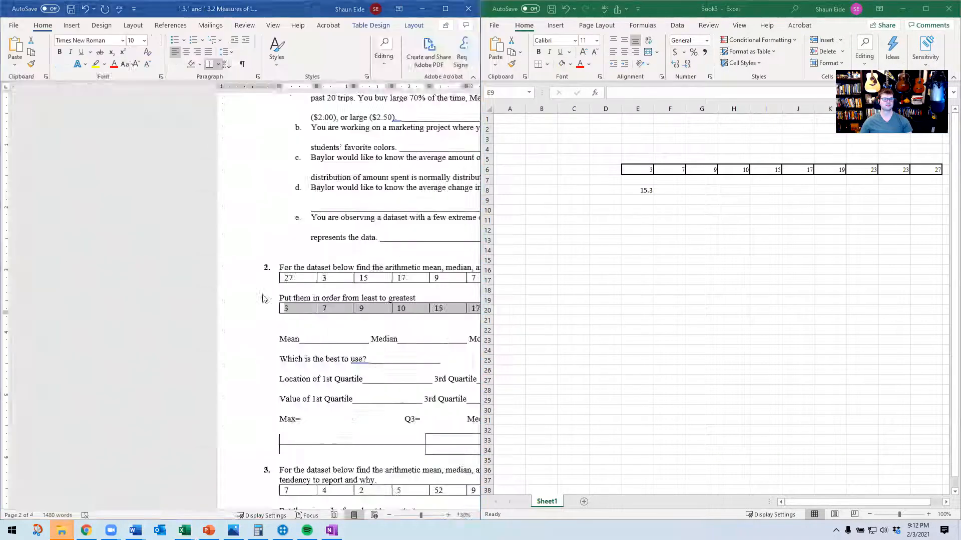
click(92, 342)
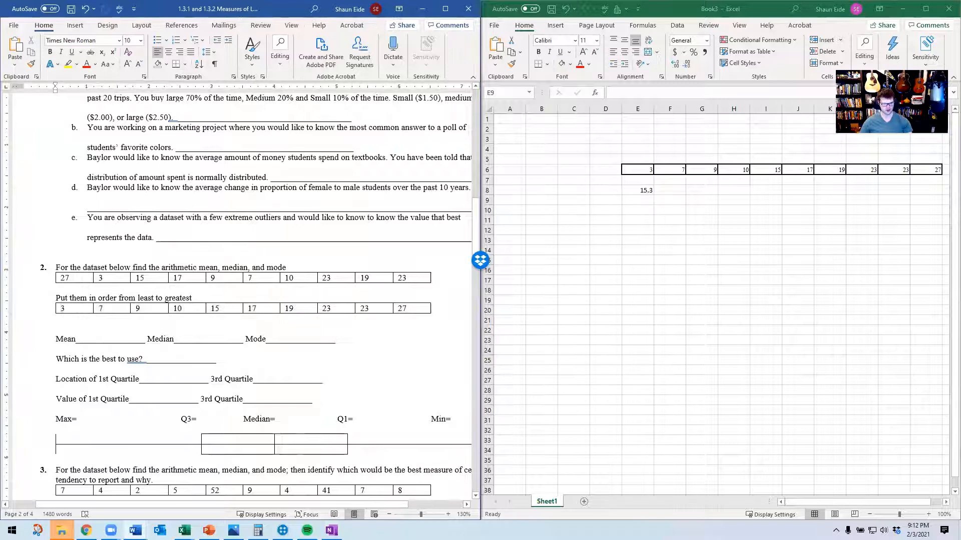
text(15.5)
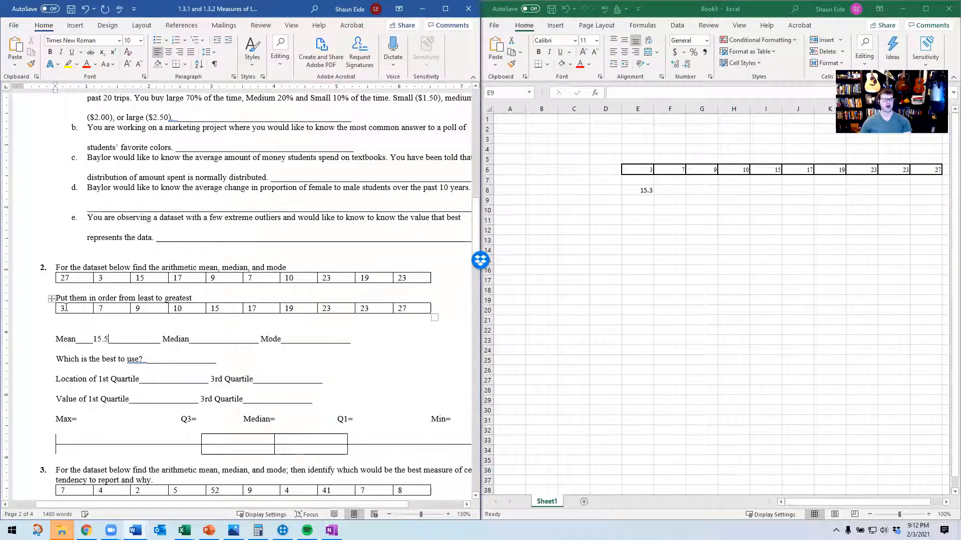
key(BackSpace)
text(3)
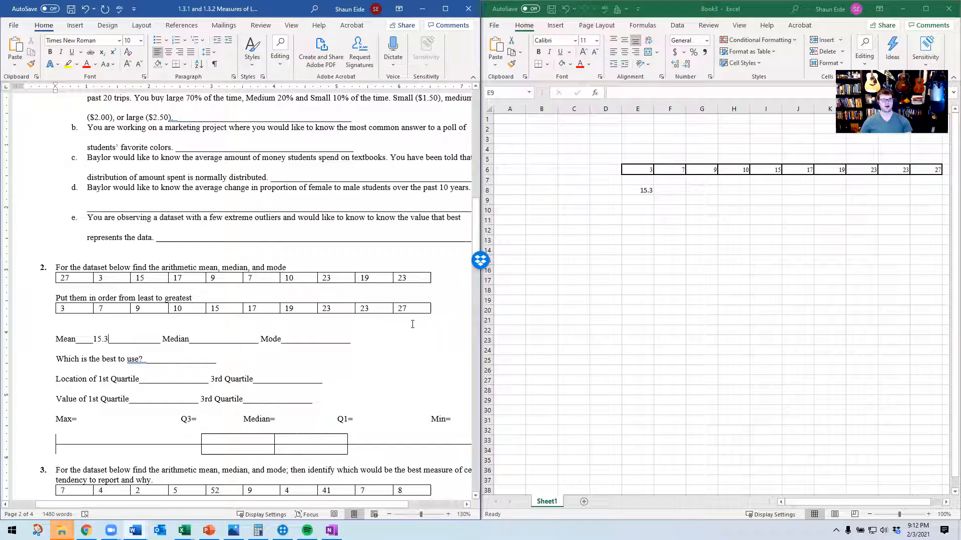
Calculate the sum of the ordered values E6:N6 in cell F8.
click(684, 192)
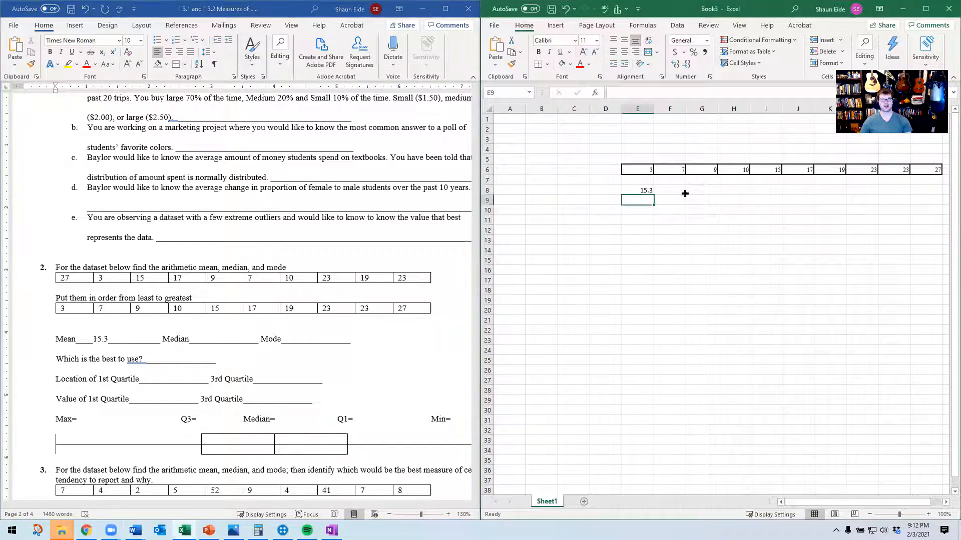
text(=sum()
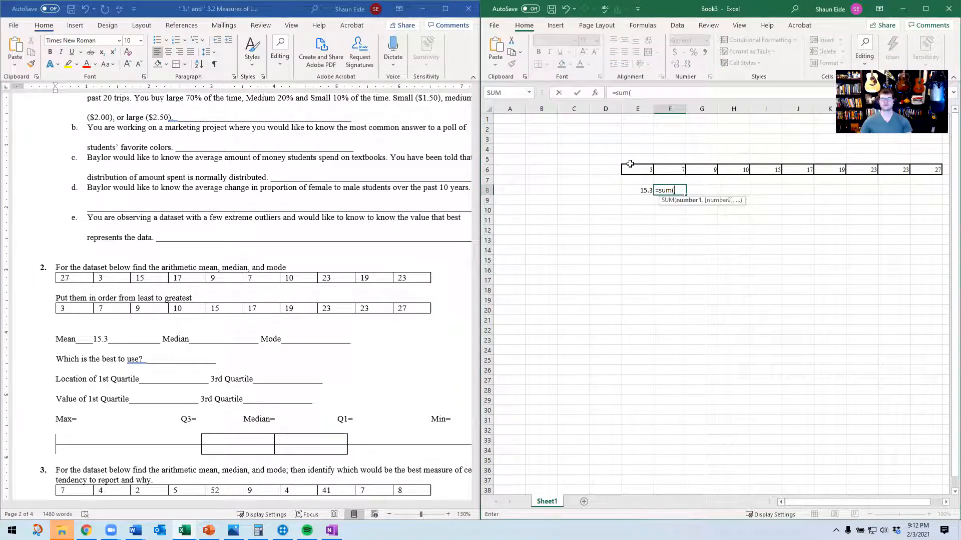
drag(631, 159, 747, 172)
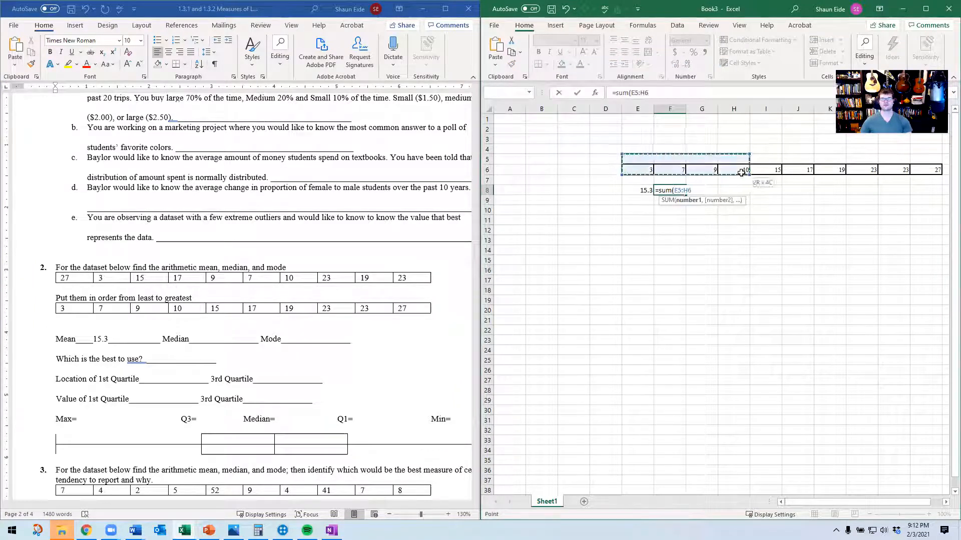
drag(641, 169, 936, 171)
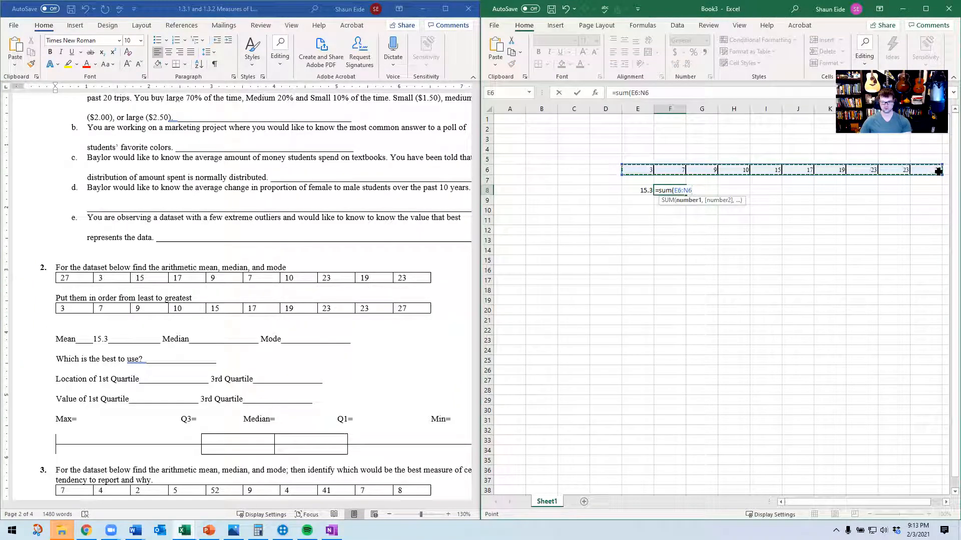
key(Return)
Divide the sum in F8 by 10 in cell F9 to compute the mean manually.
text(=)
click(667, 191)
text(/10)
key(Return)
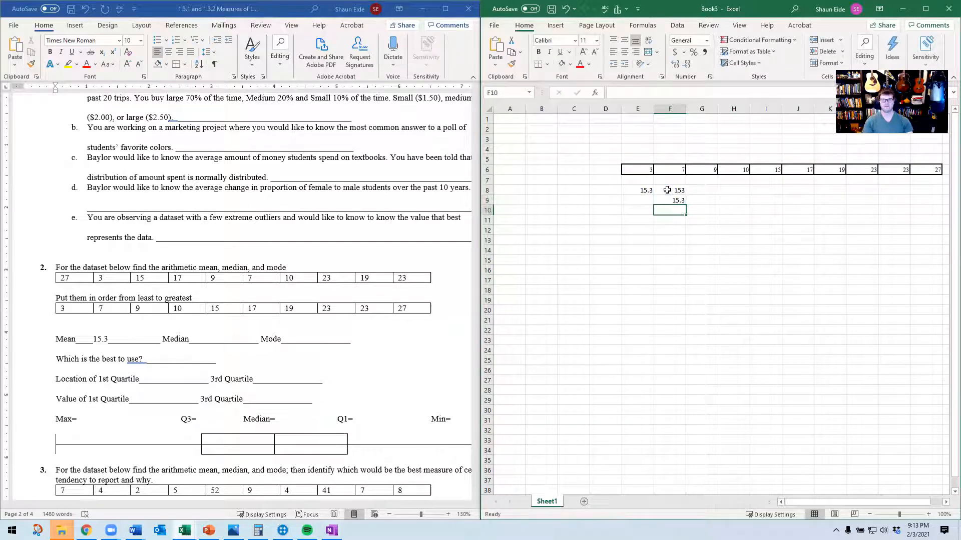
Fill in exercise 2's median as 16, highlighting the two middle ordered values 15 and 17 as its basis.
click(209, 341)
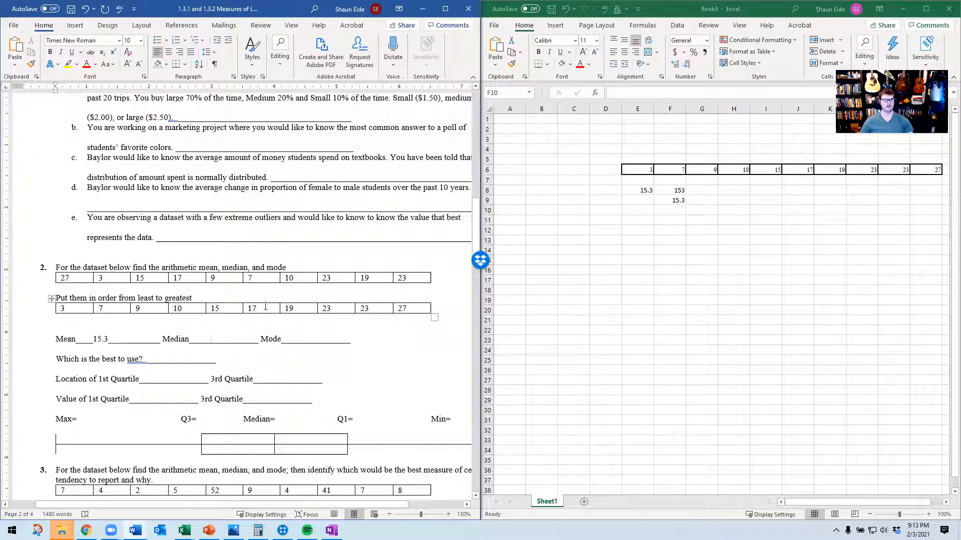
drag(213, 309, 265, 310)
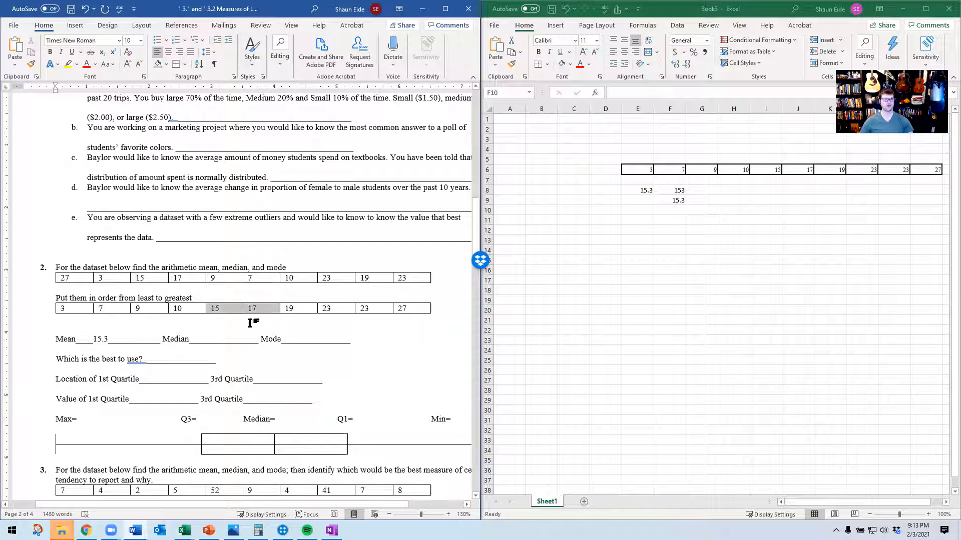
click(219, 340)
text(16)
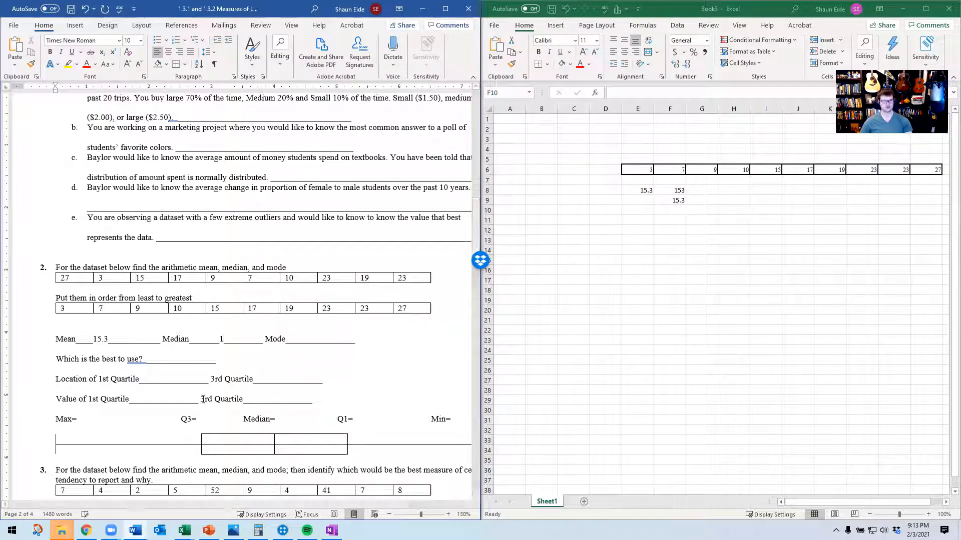
click(215, 308)
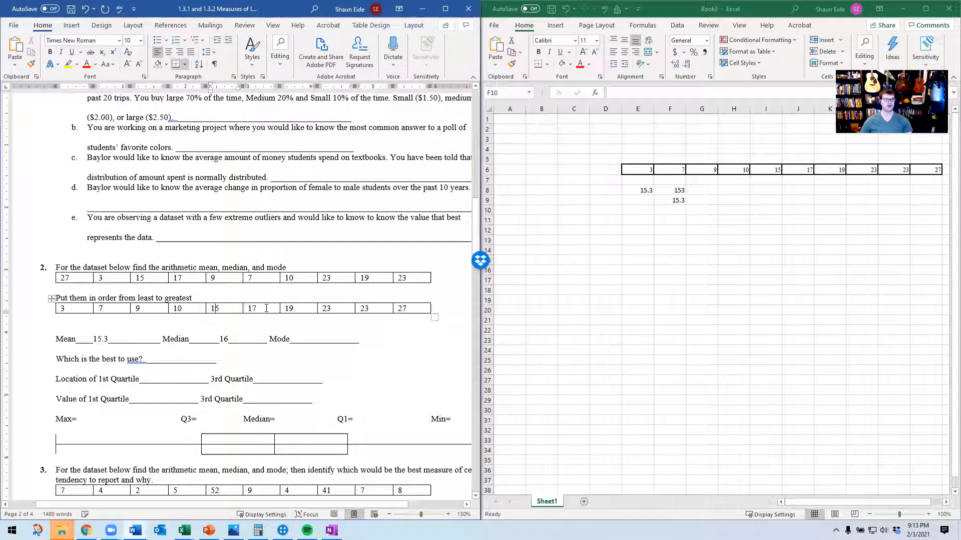
click(262, 308)
drag(226, 306, 226, 308)
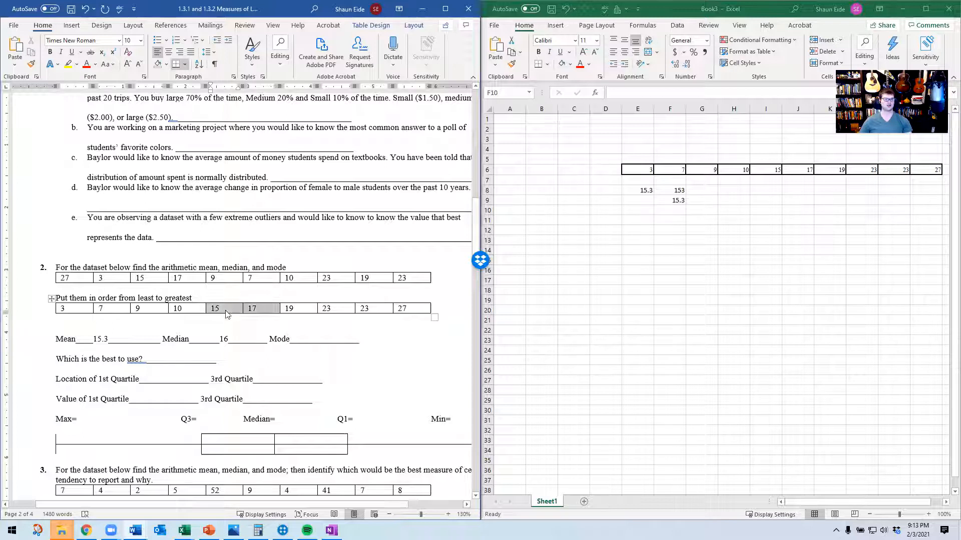
Fill in exercise 2's mode as 23 in the Word worksheet.
click(227, 365)
click(336, 311)
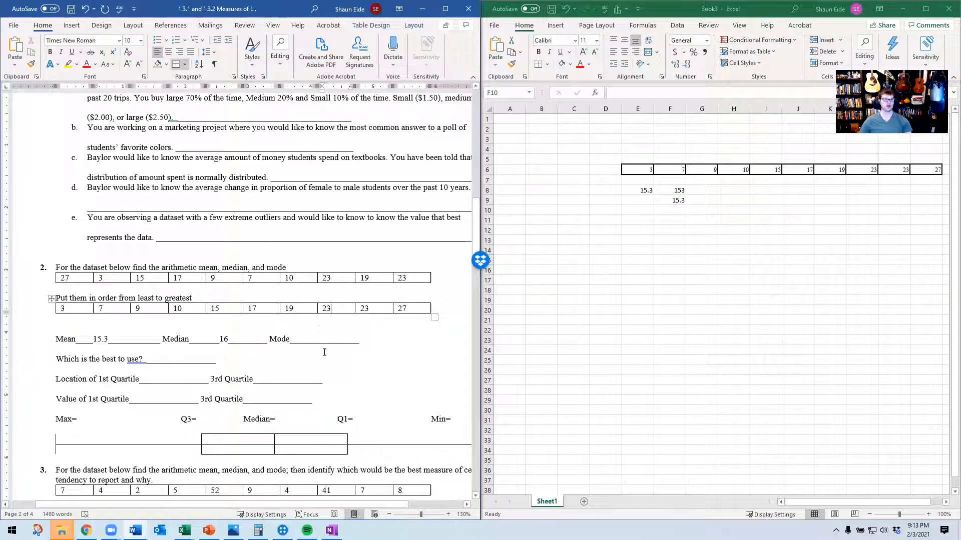
click(317, 340)
text(23)
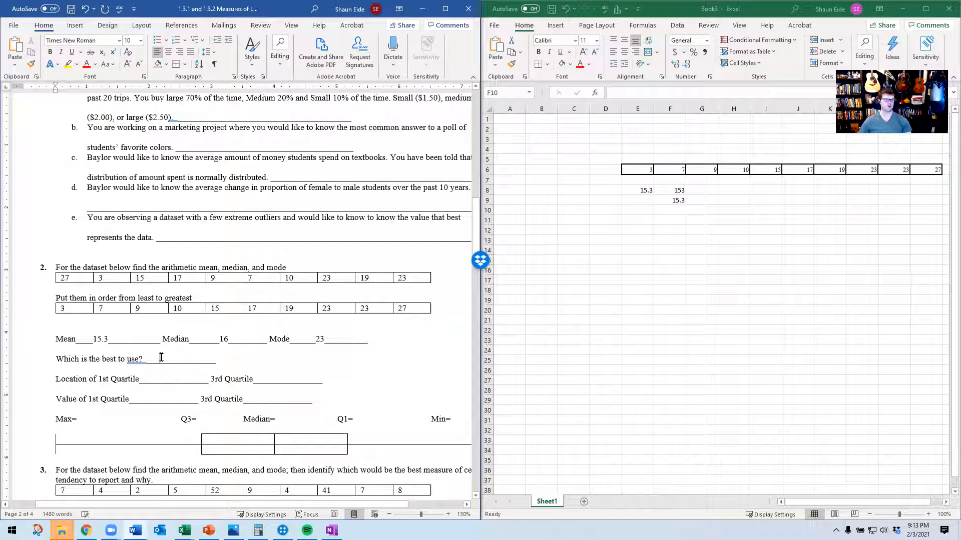
Answer which measure is best to use in exercise 2 with "Mean because there are no extreme outliers".
text(Mean becaus)
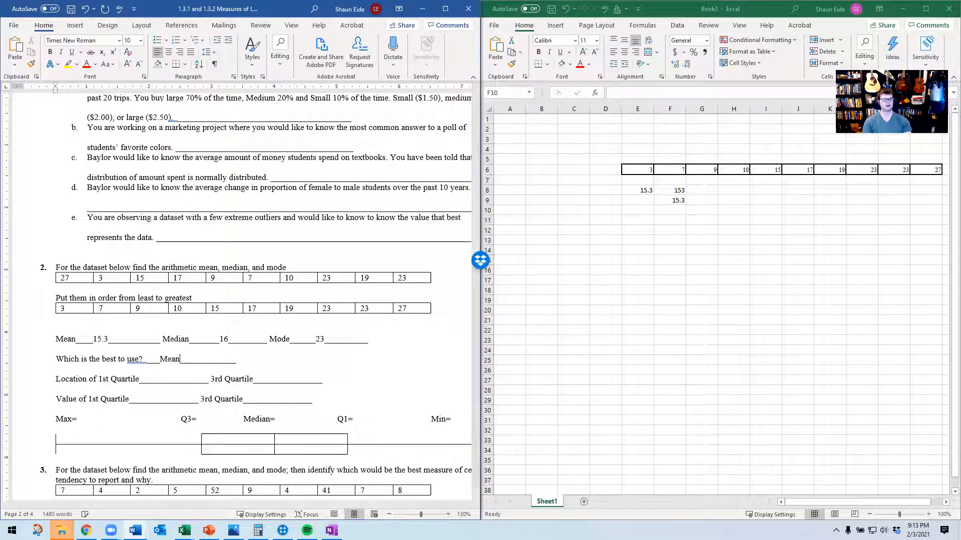
text(e there are no )
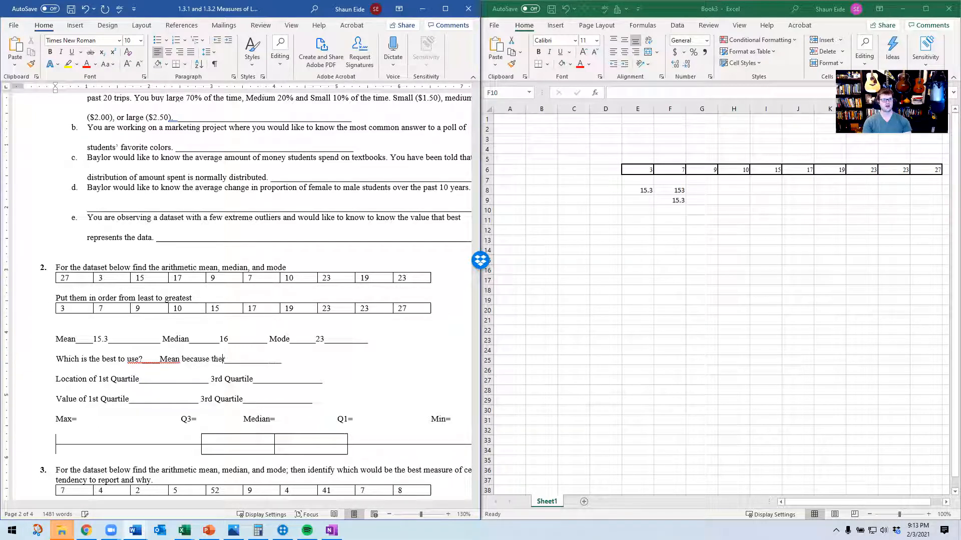
text(extreme out)
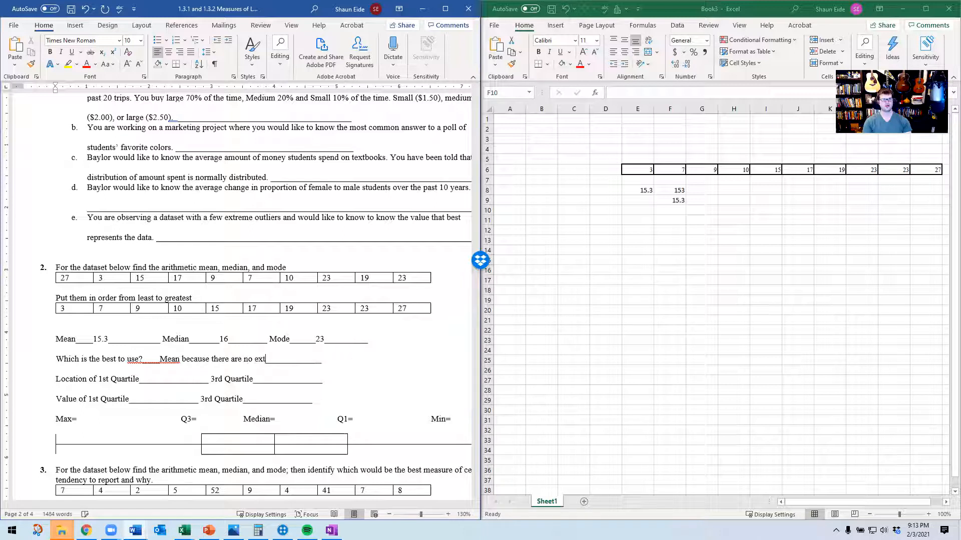
text(liers)
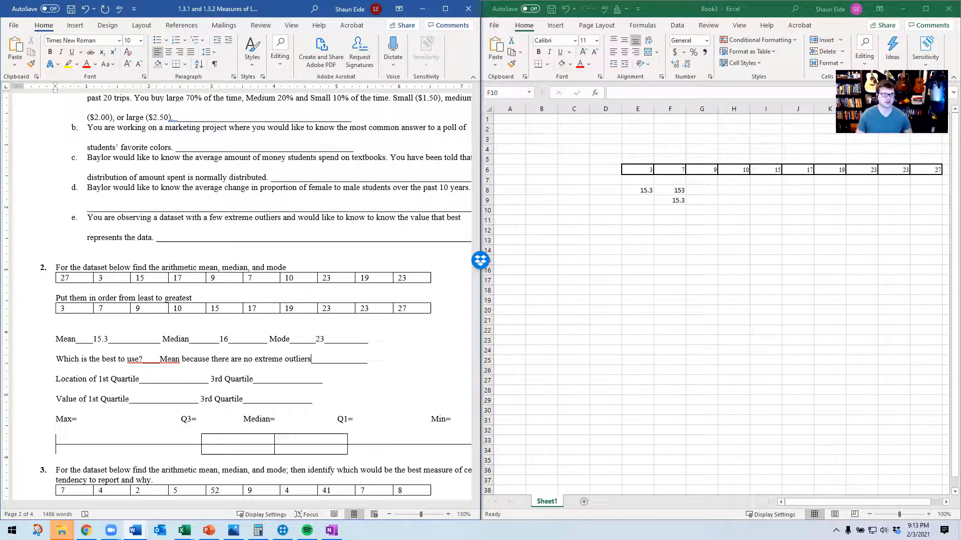
Examine exercise 2's quartile location and value questions and the worksheet's opening definitions, and return to the 1st Quartile location blank.
scroll(193, 386, down, 4)
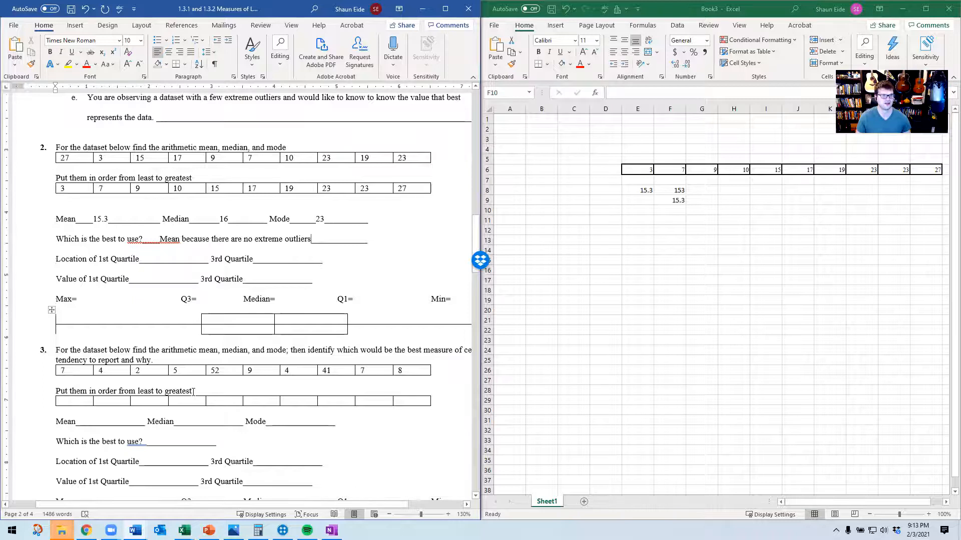
scroll(193, 391, up, 2)
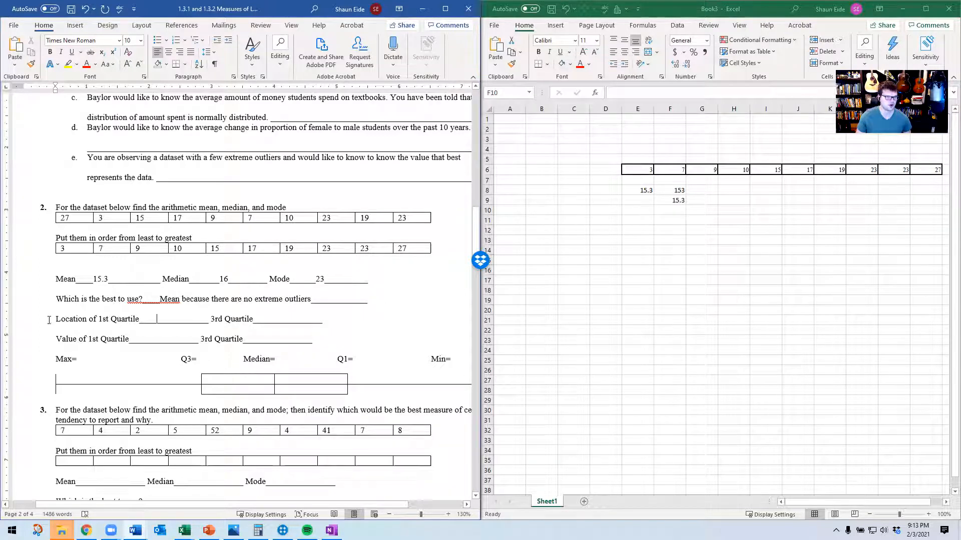
double_click(79, 318)
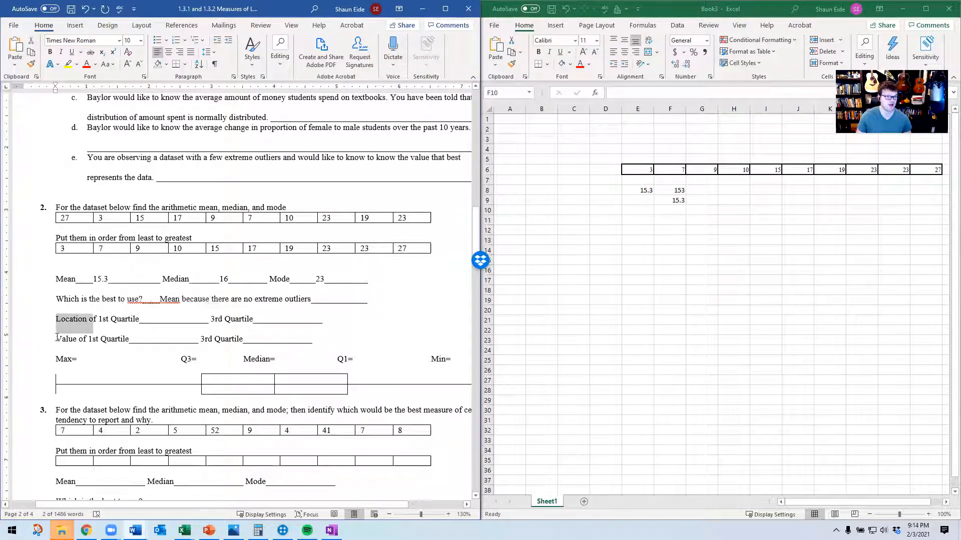
double_click(78, 340)
click(155, 316)
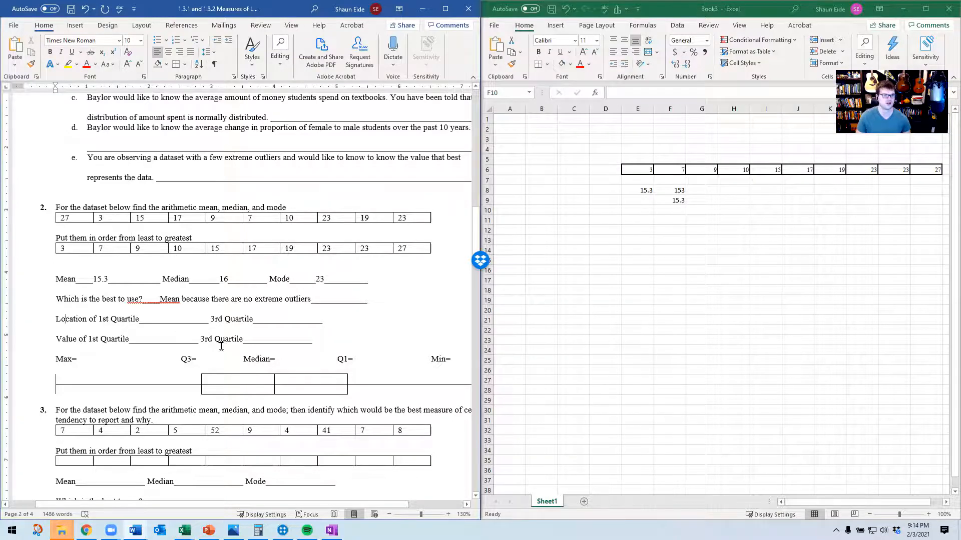
scroll(206, 340, up, 10)
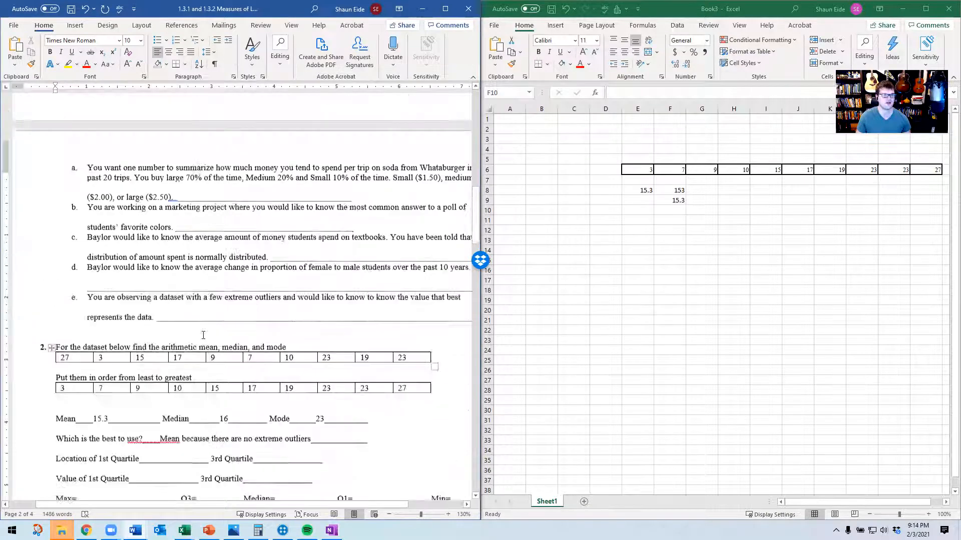
scroll(205, 330, up, 10)
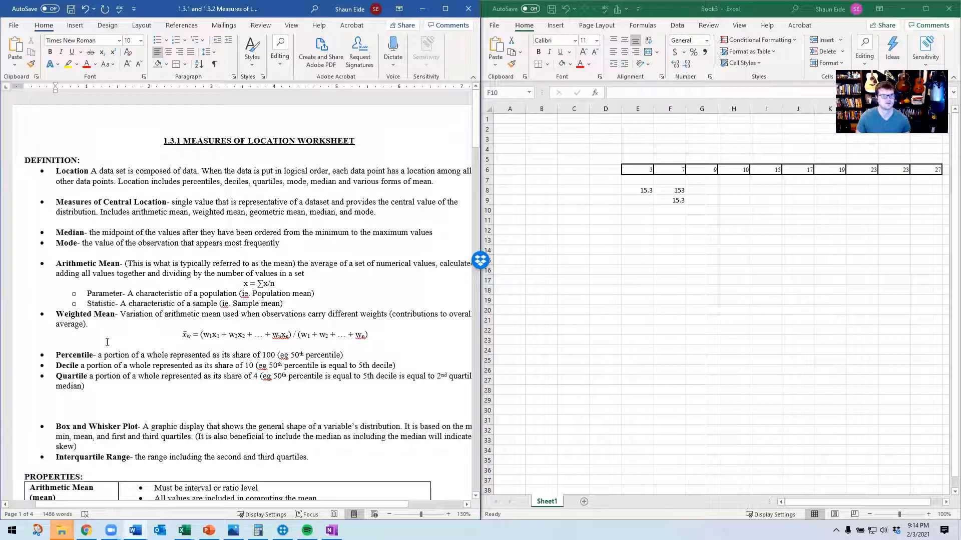
scroll(105, 345, down, 10)
scroll(114, 354, down, 10)
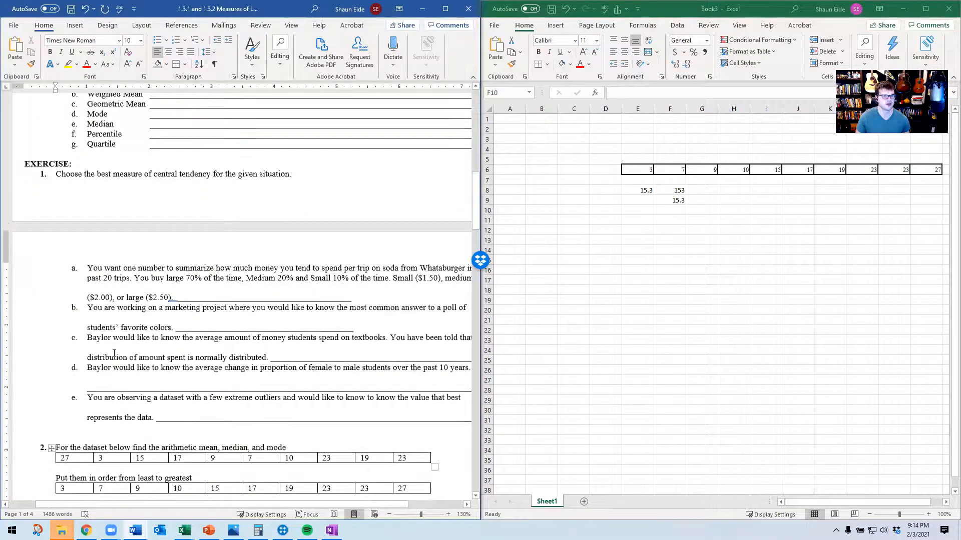
scroll(114, 353, down, 3)
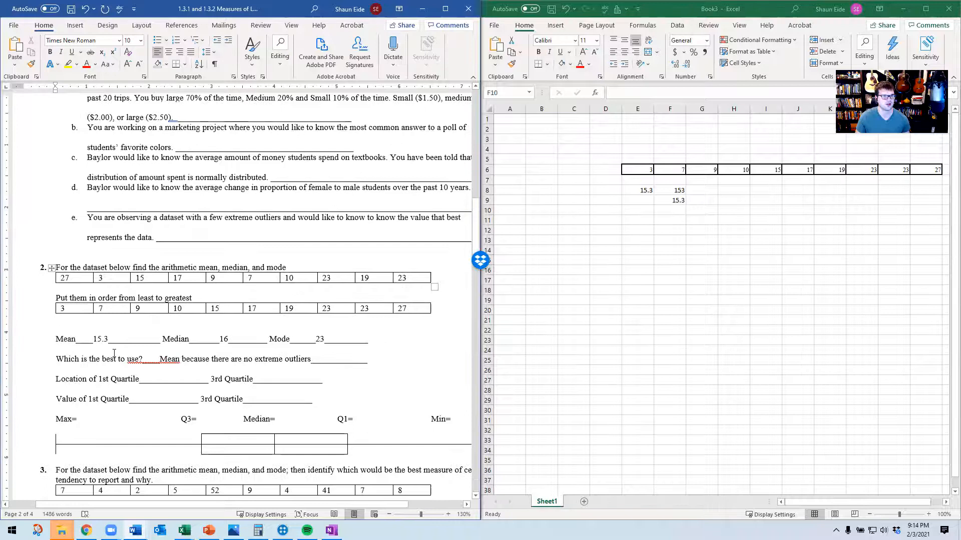
scroll(114, 353, down, 2)
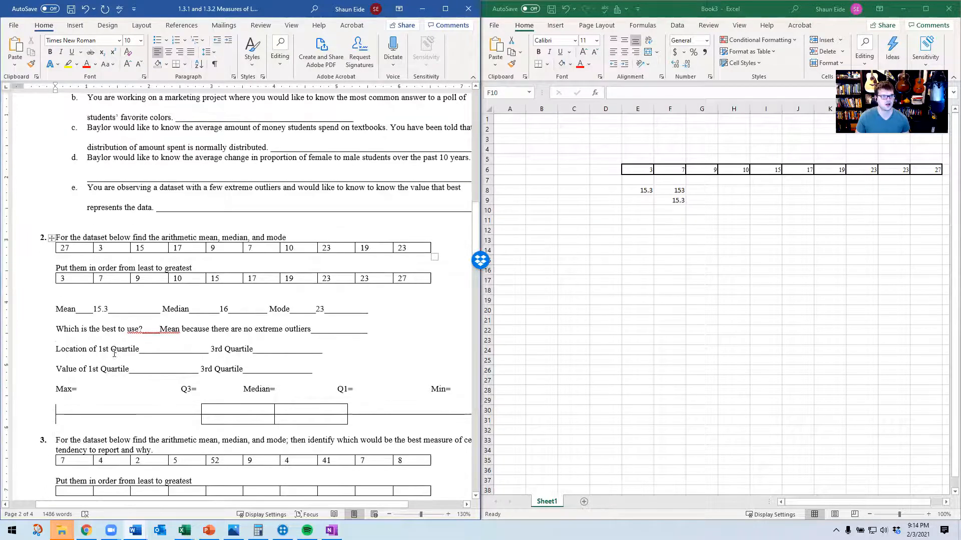
scroll(115, 354, down, 2)
click(170, 319)
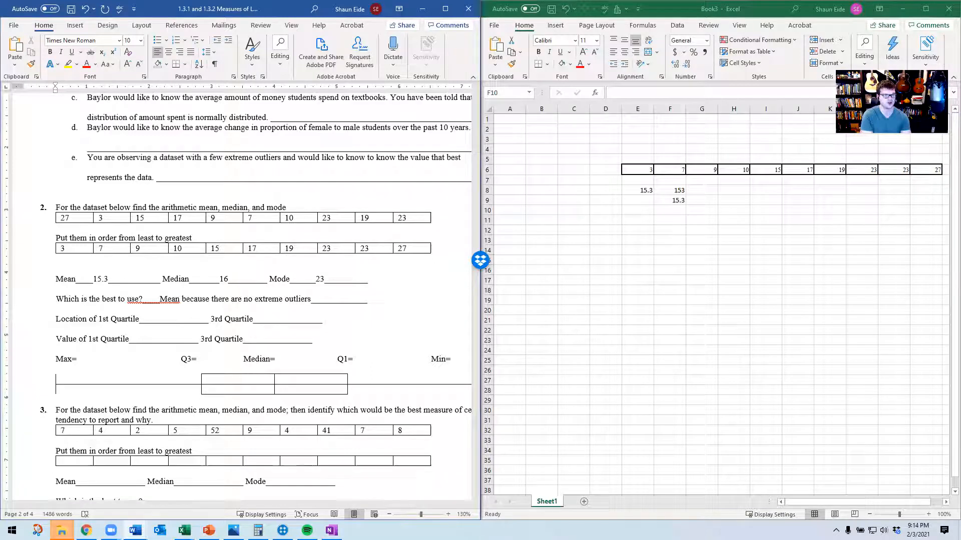
Note 25/100 after exercise 2's 3rd Quartile location blank as the start of the quartile location formula.
text(.25)
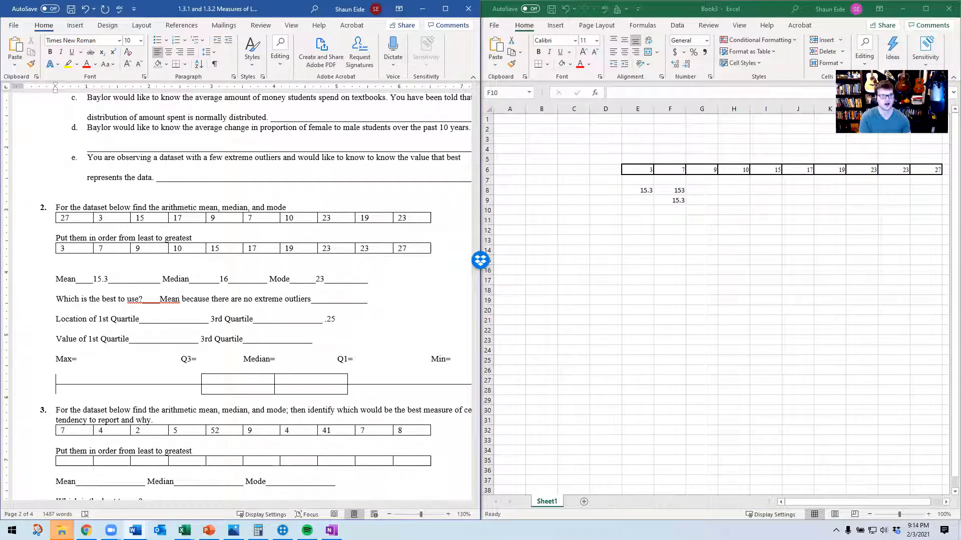
key(BackSpace)
key(BackSpace)
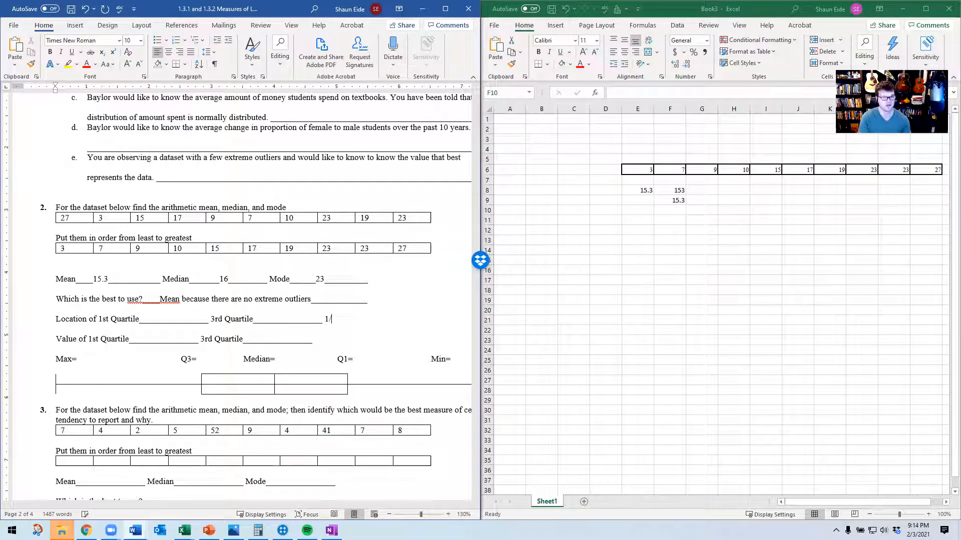
key(BackSpace)
key(BackSpace)
key(BackSpace)
text(25/100)
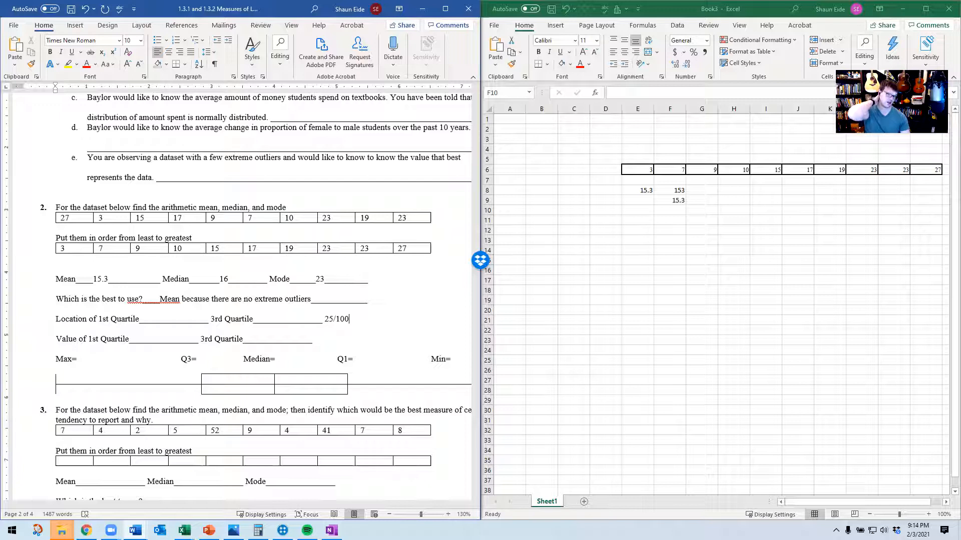
Extend the quartile location note in the worksheet to read 25/100*(n+1).
text(*)
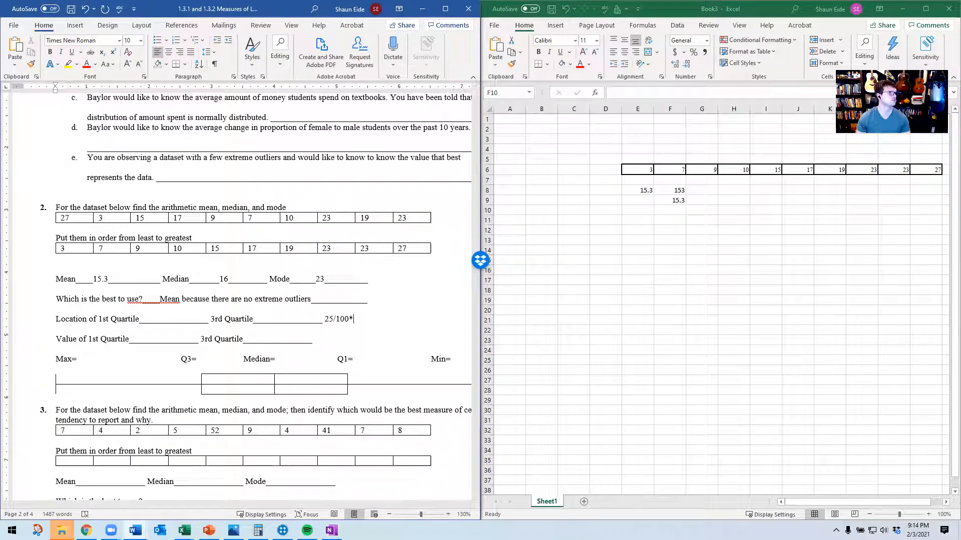
key(alt+Tab)
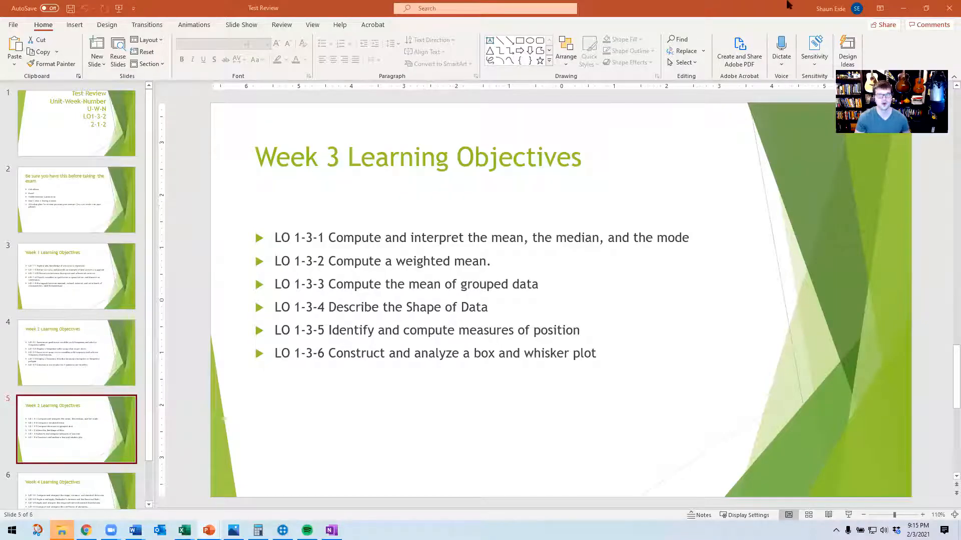
click(903, 8)
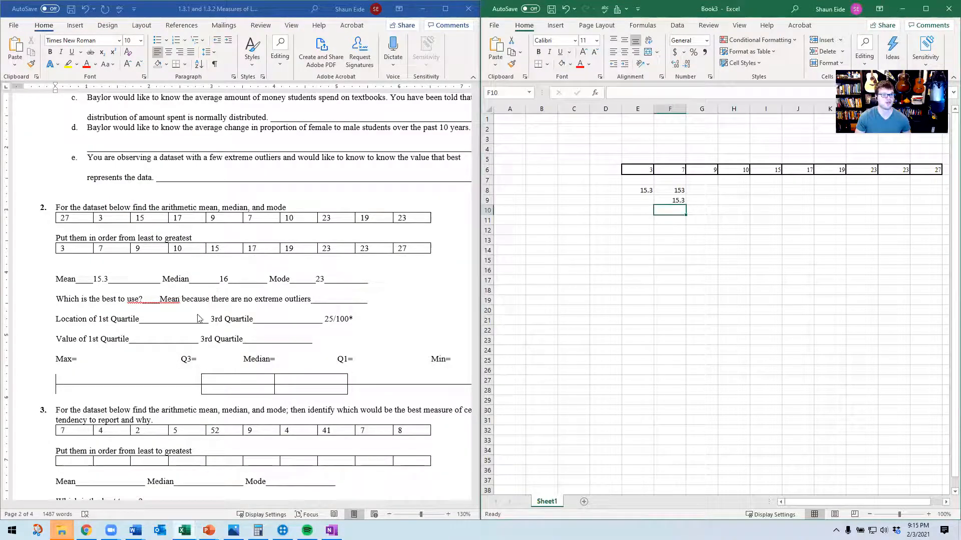
click(366, 318)
text((n)
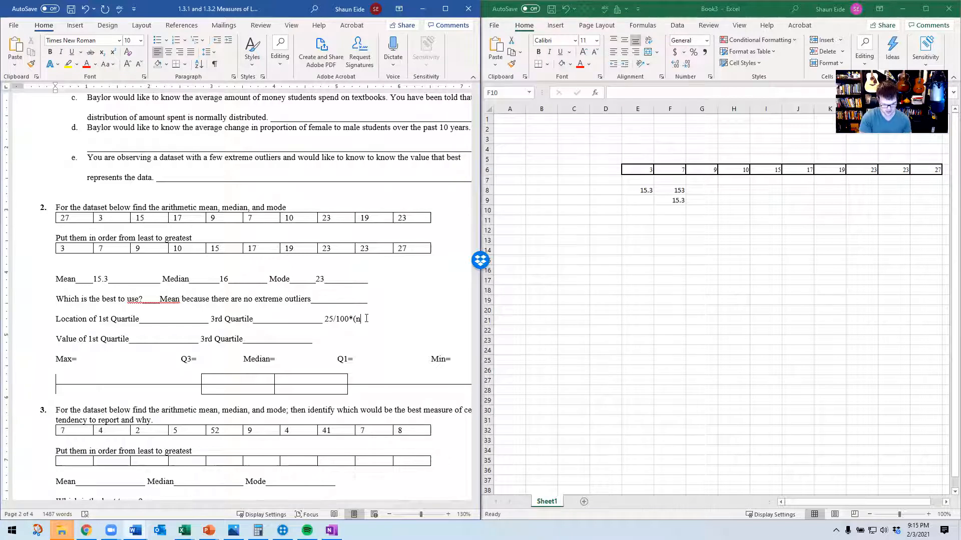
text(+1))
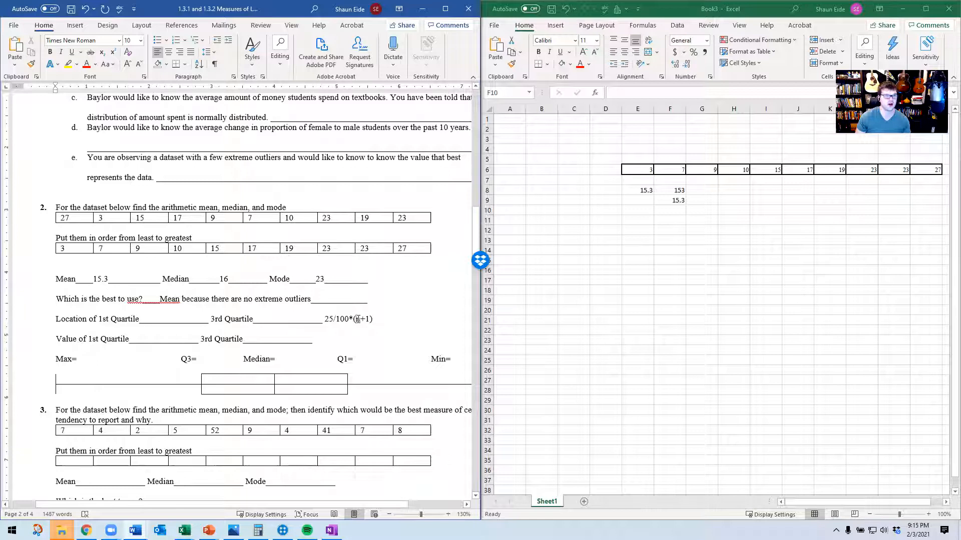
Calculate the 1st quartile's location in Excel cell C18 with the formula =.25*11.
click(565, 291)
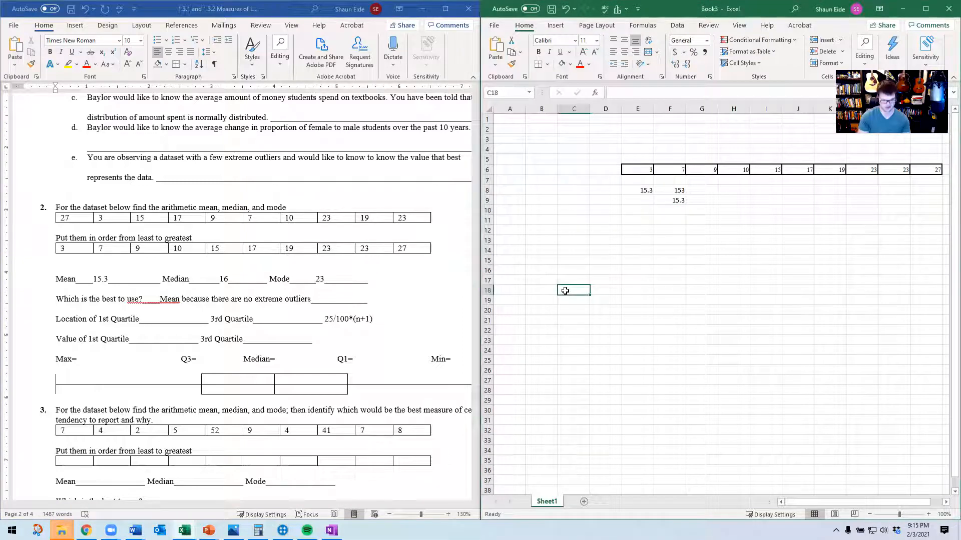
text(=.25*)
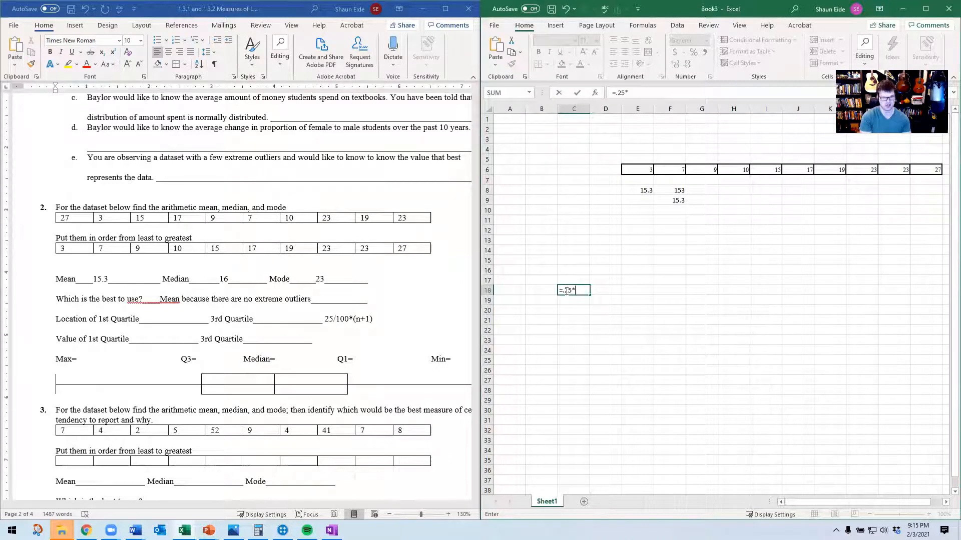
text(11)
key(ctrl+Return)
key(Return)
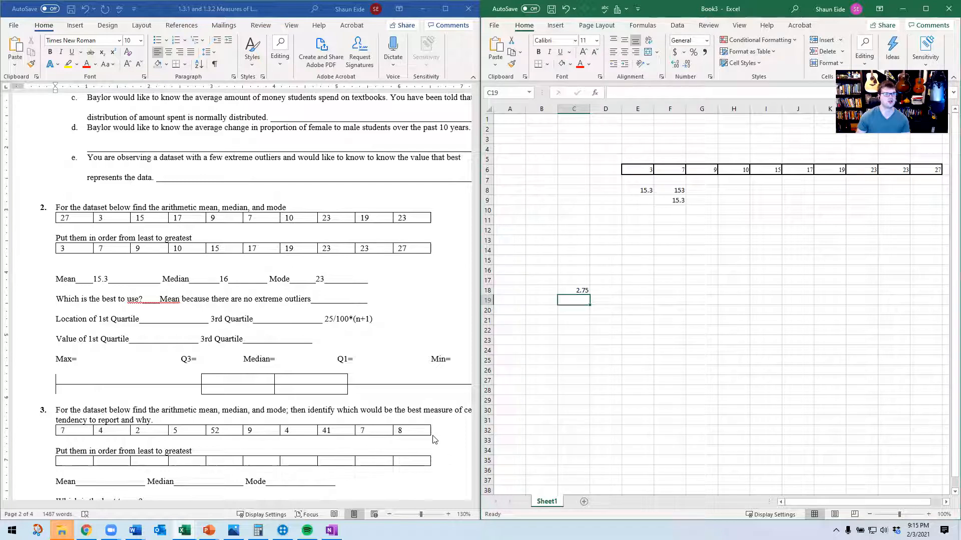
Fill in exercise 2's location of the 1st Quartile as 2.75 in the Word worksheet.
click(157, 316)
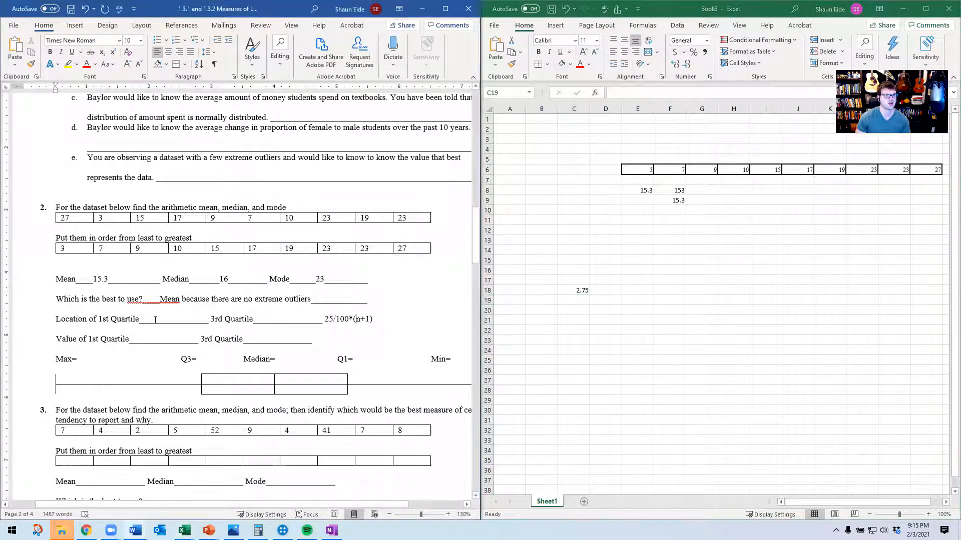
text(2.)
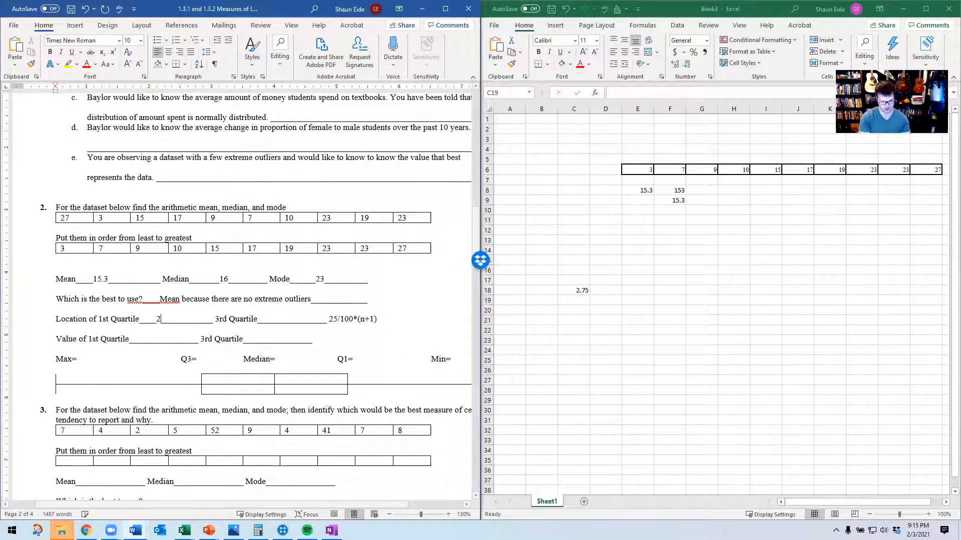
text(75)
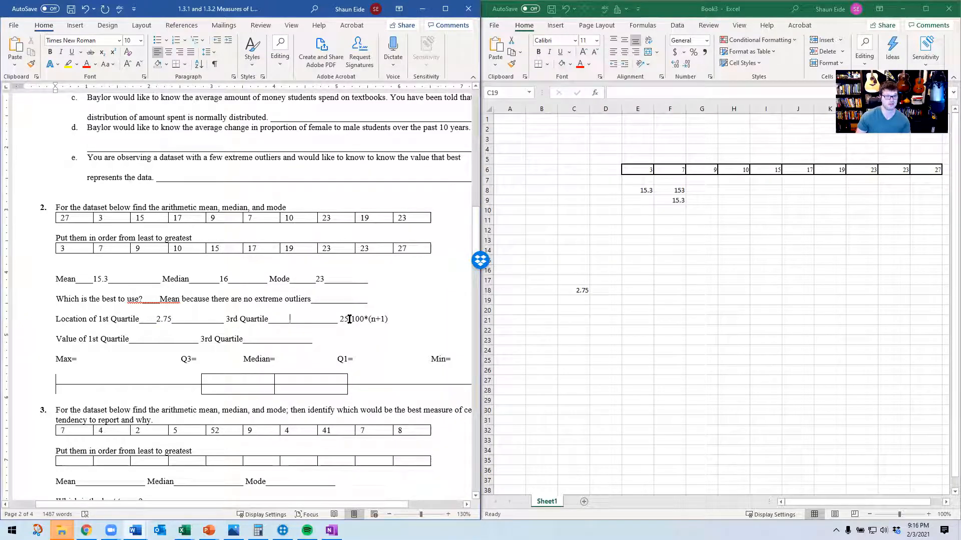
Rewrite the location formula note for the 3rd quartile so it reads 3/4*(n+1).
key(BackSpace)
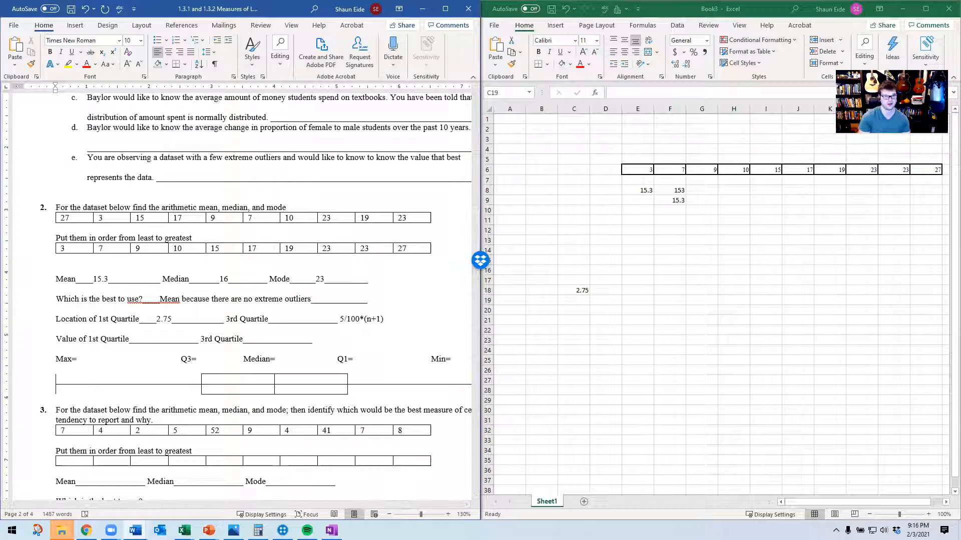
text(7)
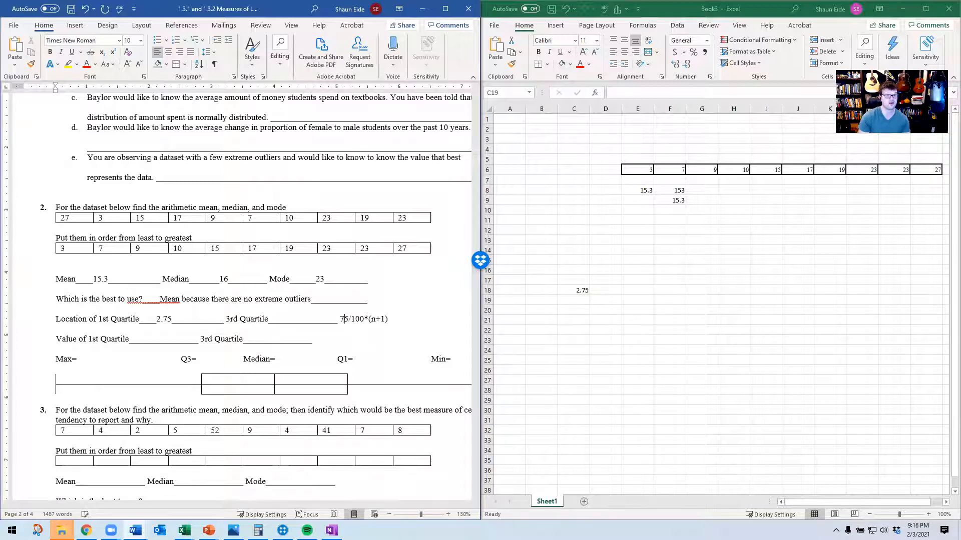
key(BackSpace)
key(BackSpace)
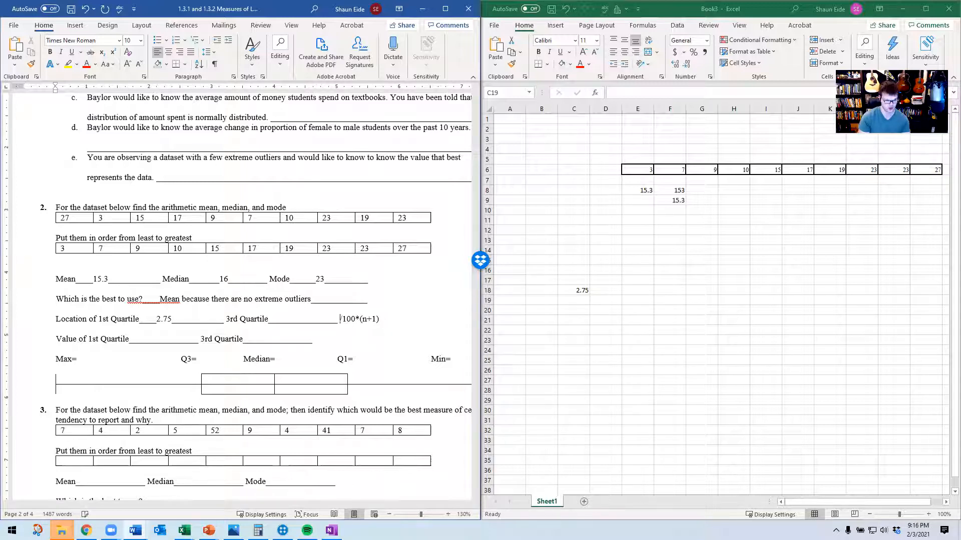
text(3)
key(BackSpace)
key(BackSpace)
key(BackSpace)
text(4)
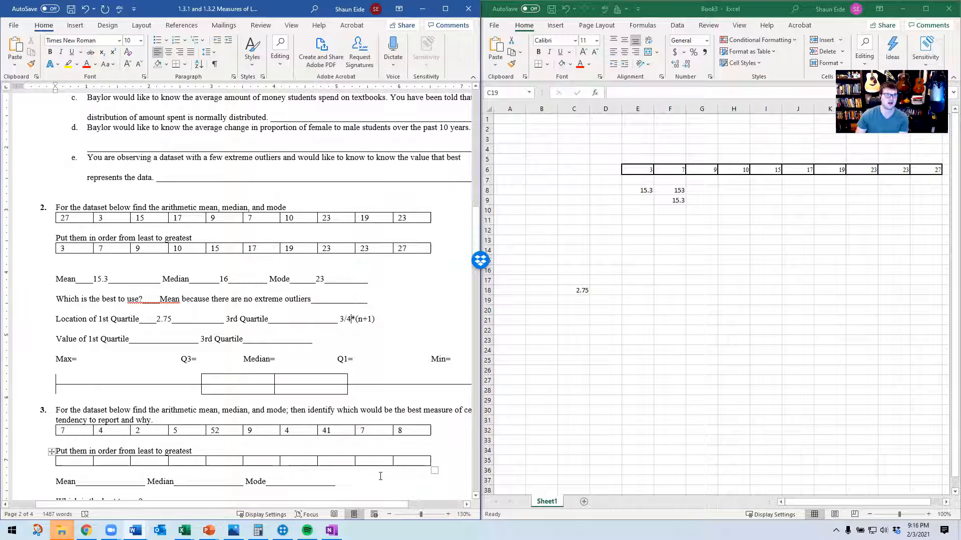
Change the Excel formula in cell C18 to =0.75*11 to calculate the 3rd quartile's location.
click(576, 291)
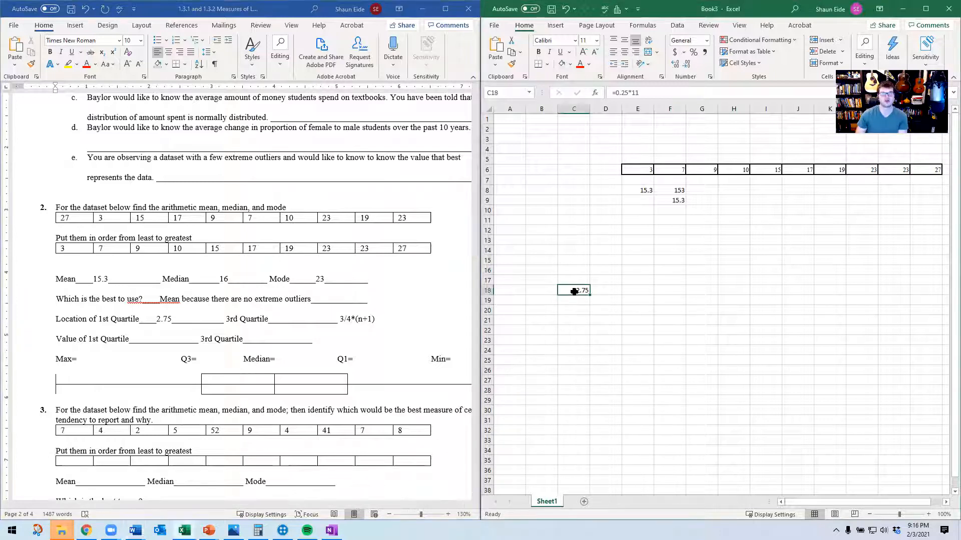
click(625, 93)
key(BackSpace)
key(BackSpace)
text(75)
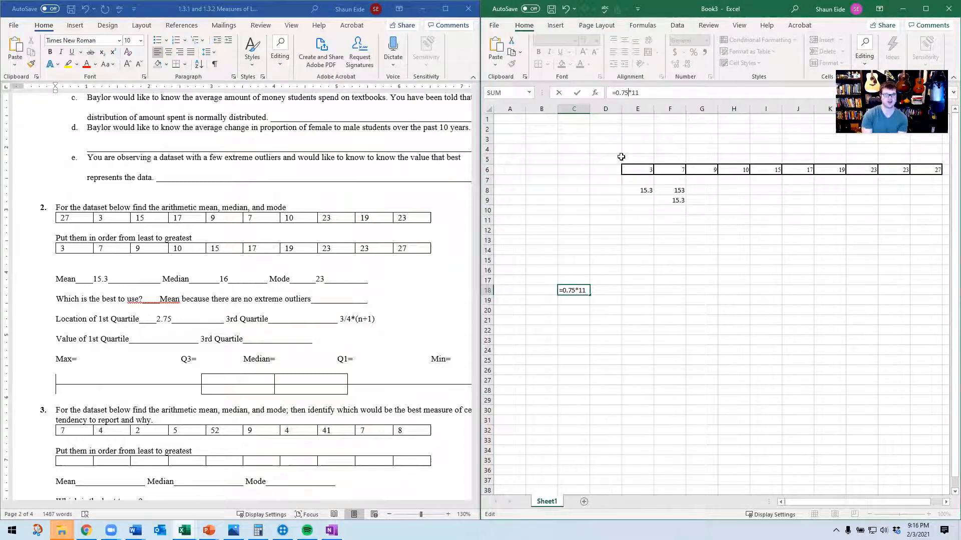
key(Return)
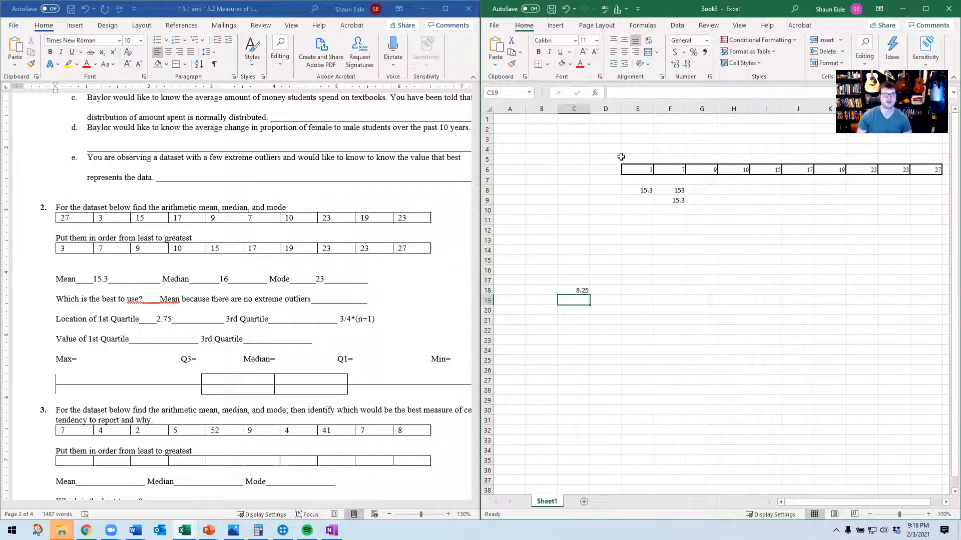
Fill in exercise 2's location of the 3rd Quartile as 8.25 in the Word worksheet.
click(574, 291)
click(294, 320)
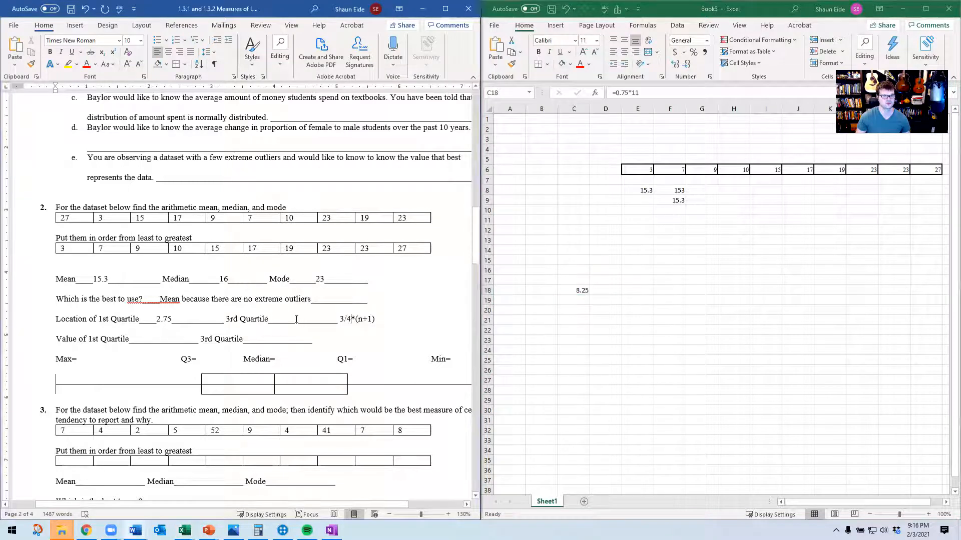
text(8.25_)
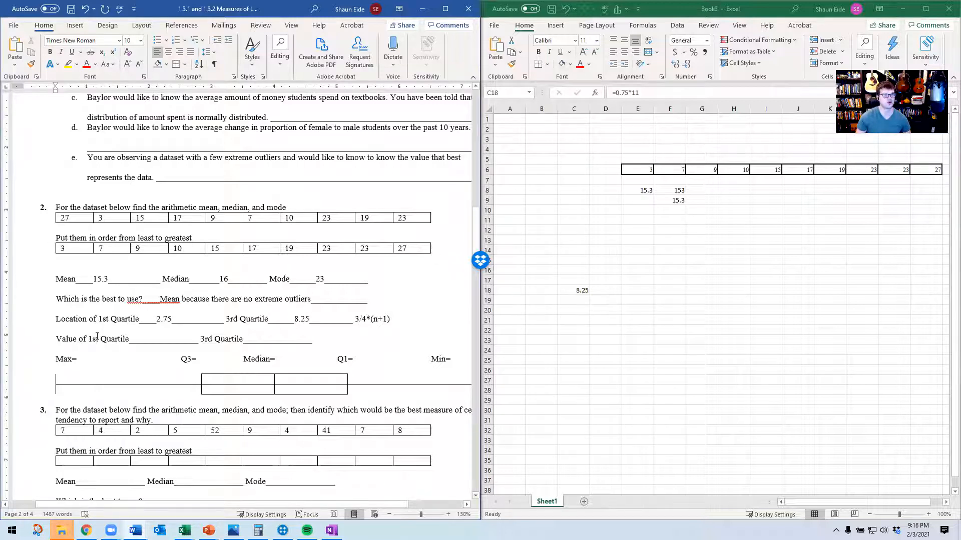
Highlight the second and third ordered values, 7 and 9, as the basis for exercise 2's 1st Quartile value.
click(142, 338)
click(151, 339)
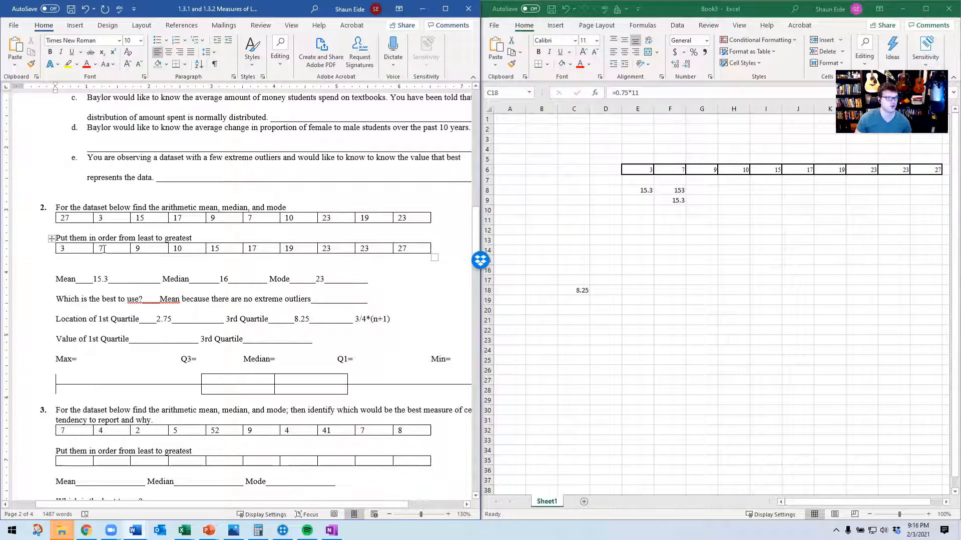
drag(101, 248, 151, 252)
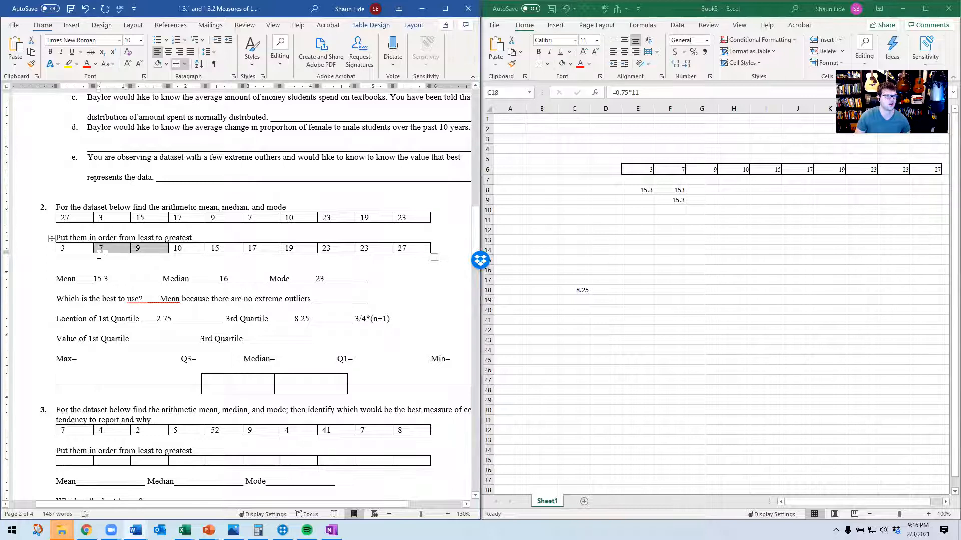
Calculate the fraction of the gap between 7 and 9 in Excel cell C20 with the formula =2*.75.
click(579, 312)
click(580, 312)
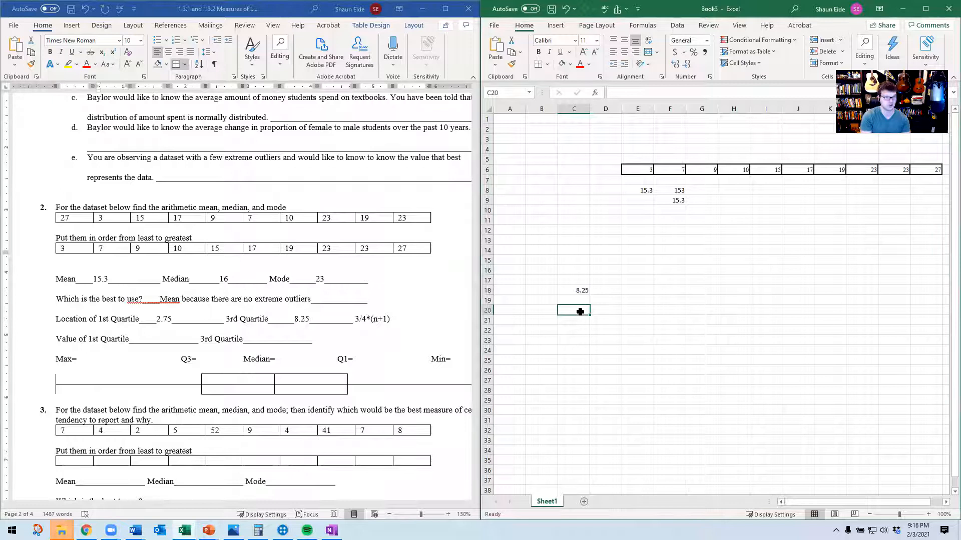
text(2)
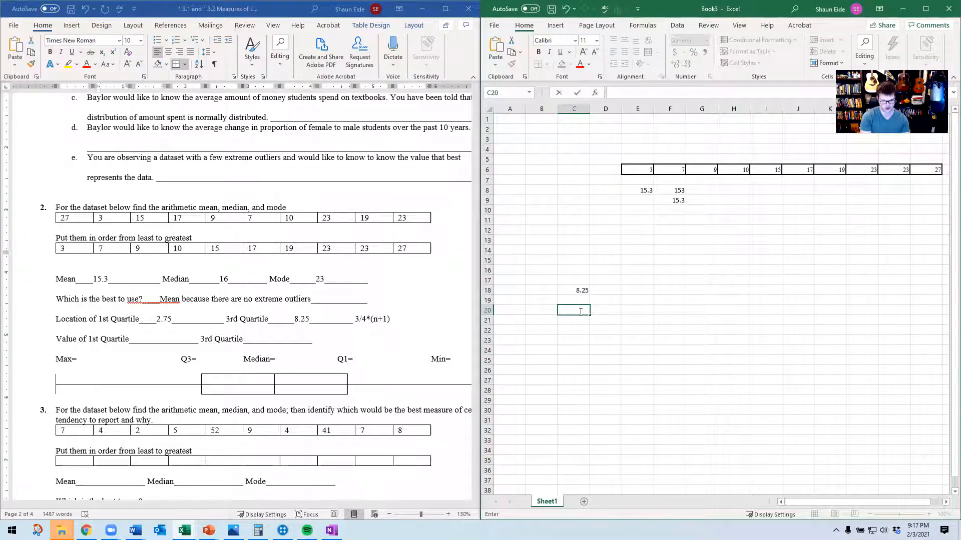
text(=2)
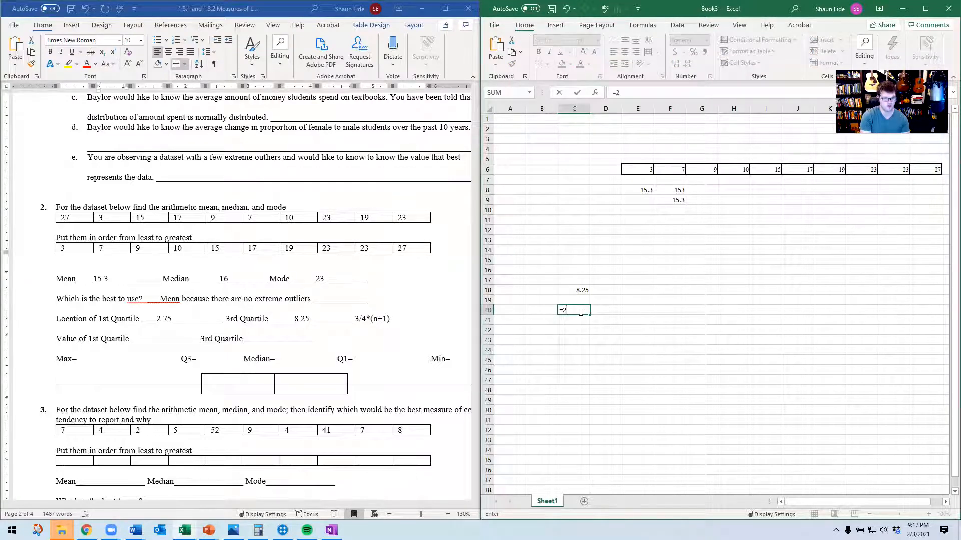
text(*.75)
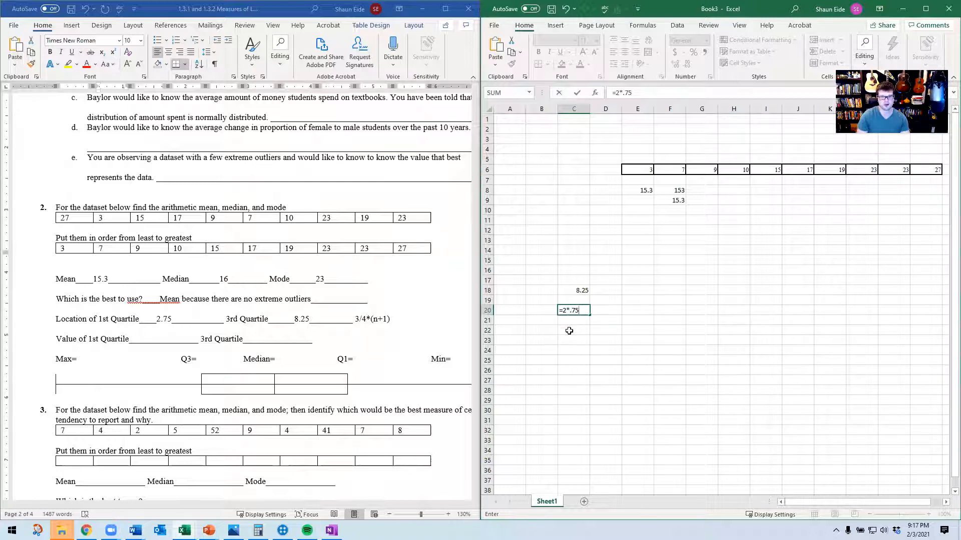
key(Return)
click(573, 313)
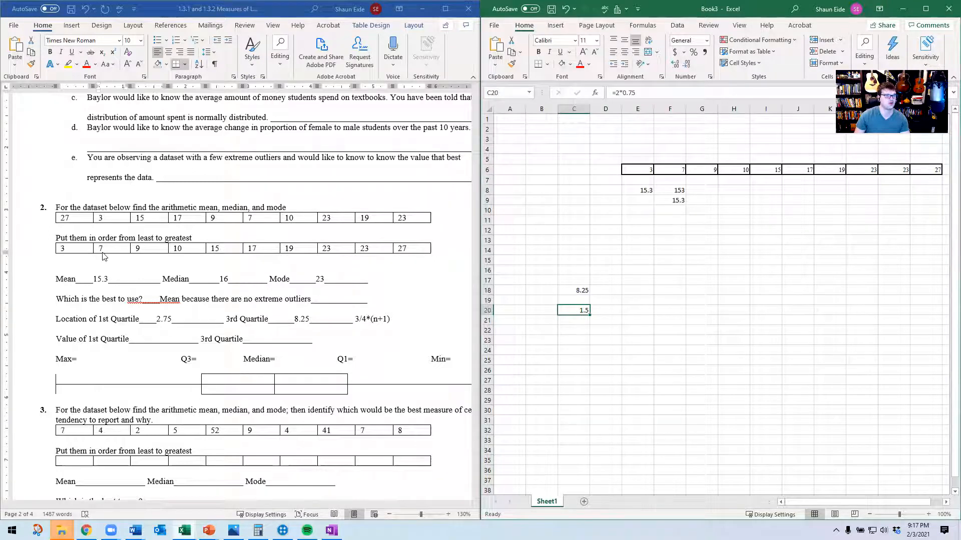
Fill in exercise 2's value of the 1st Quartile as 8.5 and point out the ordered value 7 it builds on.
click(159, 341)
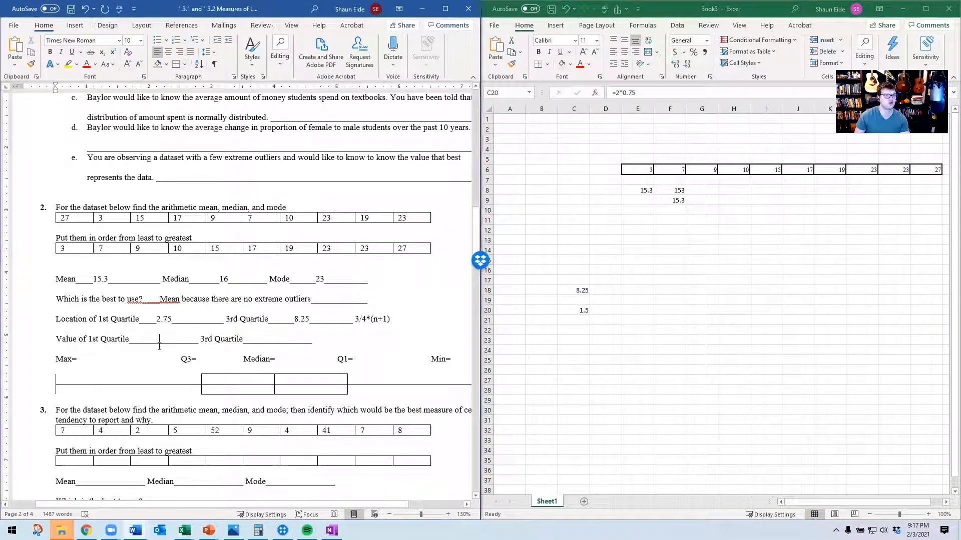
text(8.5)
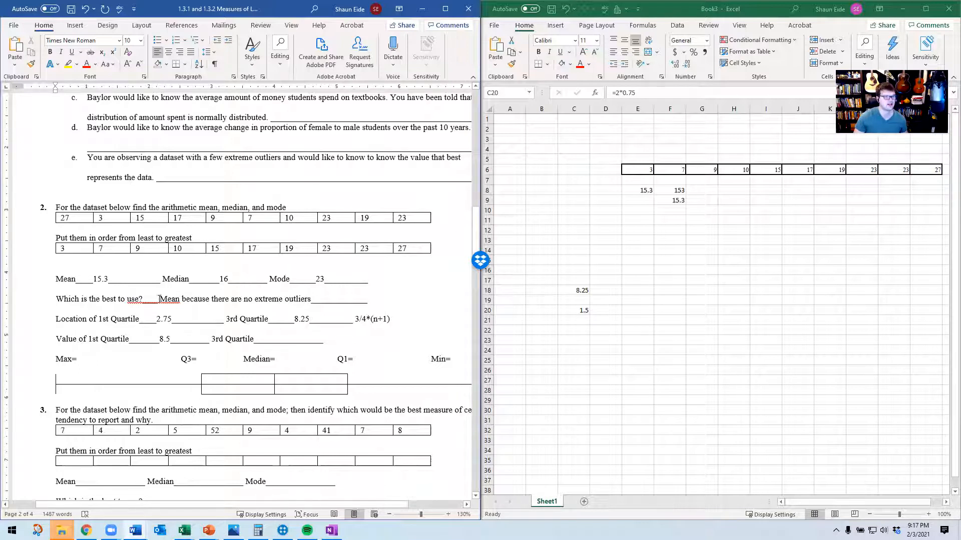
double_click(102, 248)
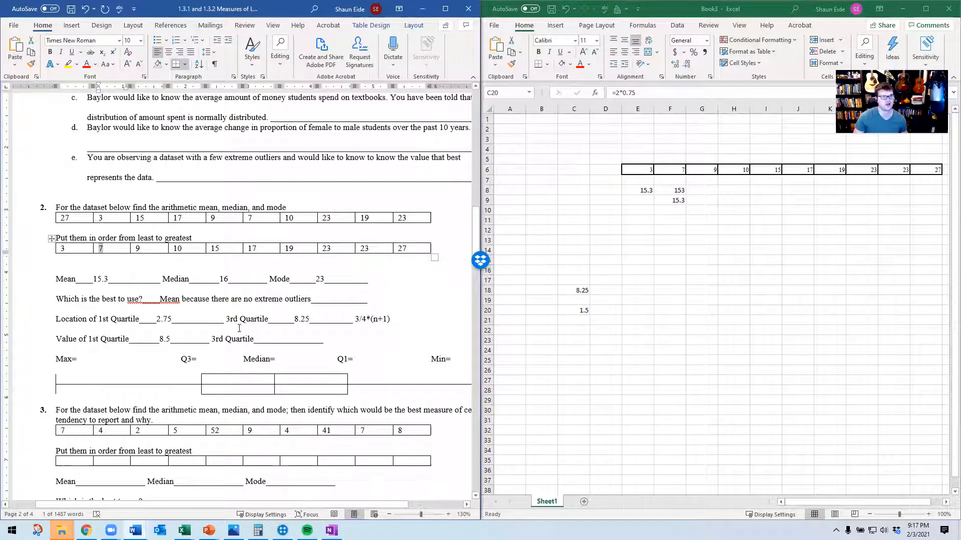
Highlight the eighth and ninth ordered values, both 23, as the basis for exercise 2's 3rd Quartile value.
click(301, 319)
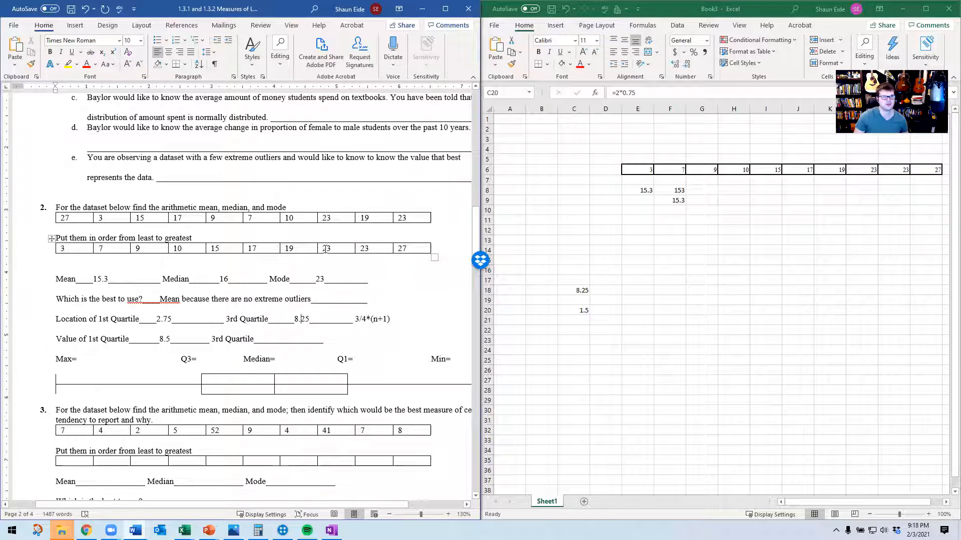
double_click(326, 248)
drag(369, 248, 328, 248)
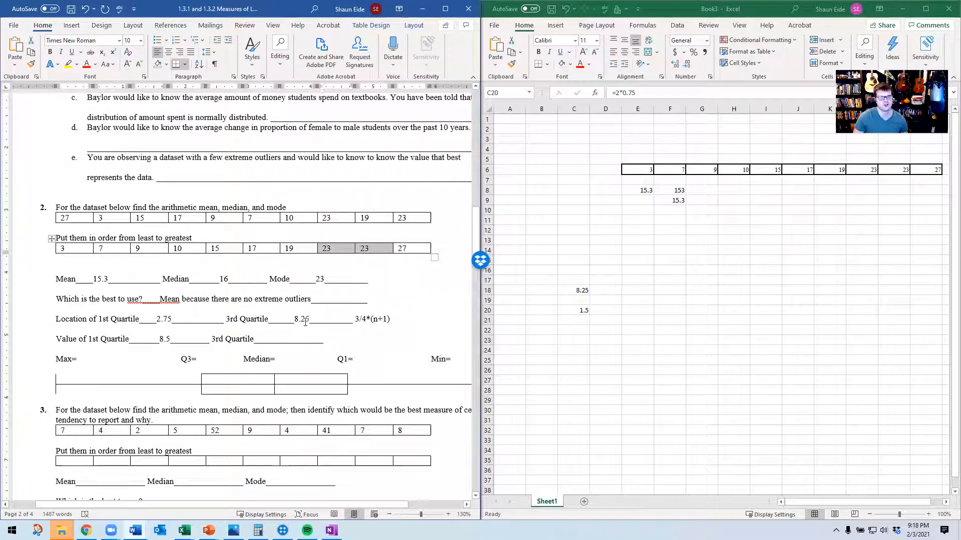
Point out the eighth and ninth ordered values, both 23, and the decimal part of the 3rd Quartile location 8.25.
click(323, 249)
drag(369, 248, 329, 249)
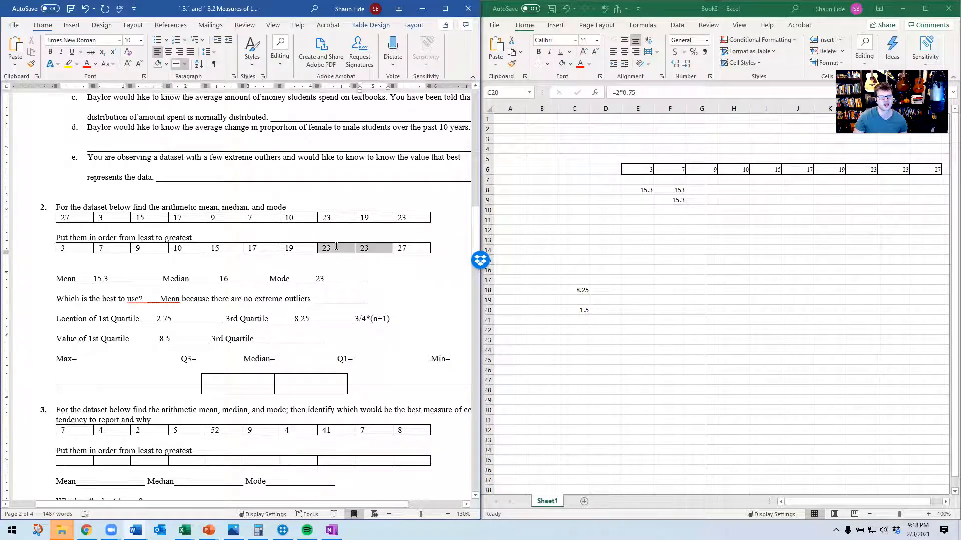
double_click(302, 319)
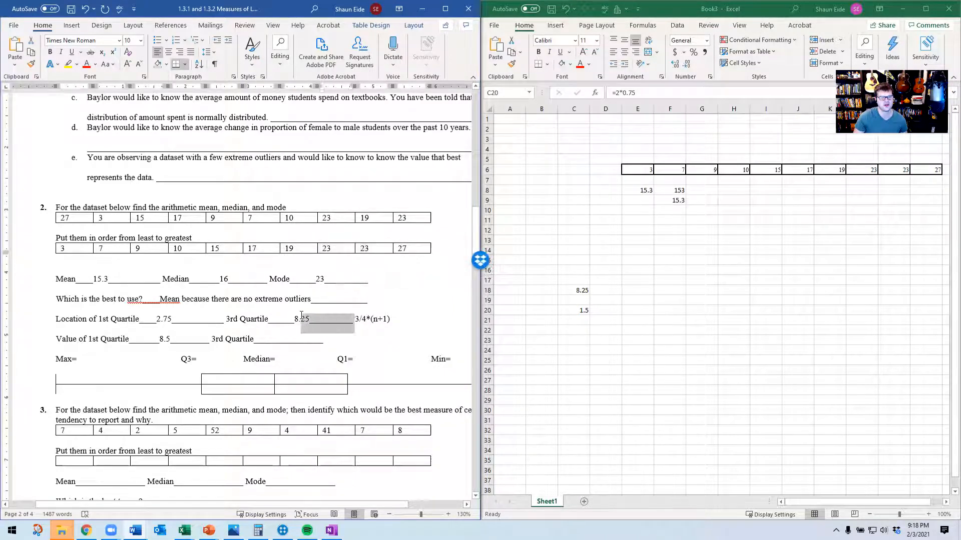
click(308, 319)
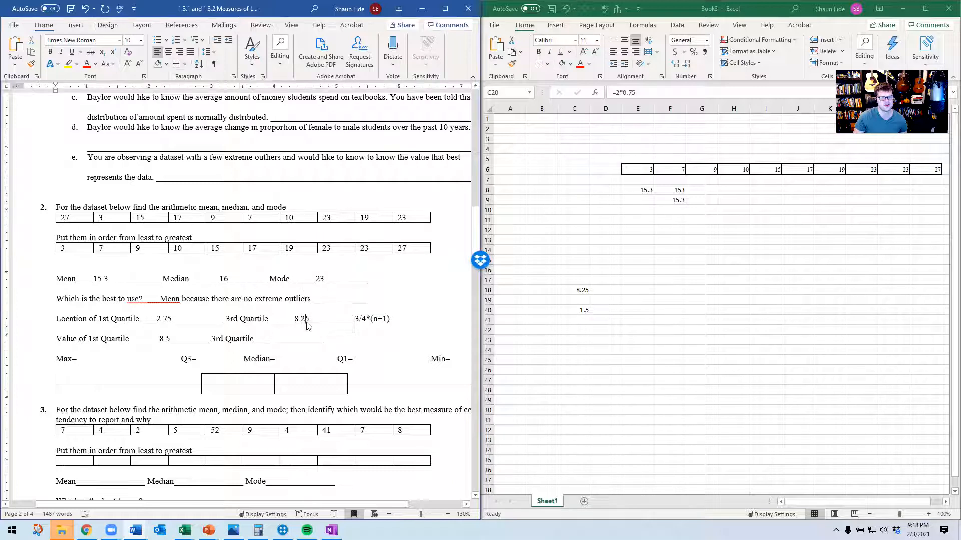
Calculate the fraction of the gap between the two 23s in Excel cell C23 with the formula =.25*0.
click(575, 340)
text(=.25*)
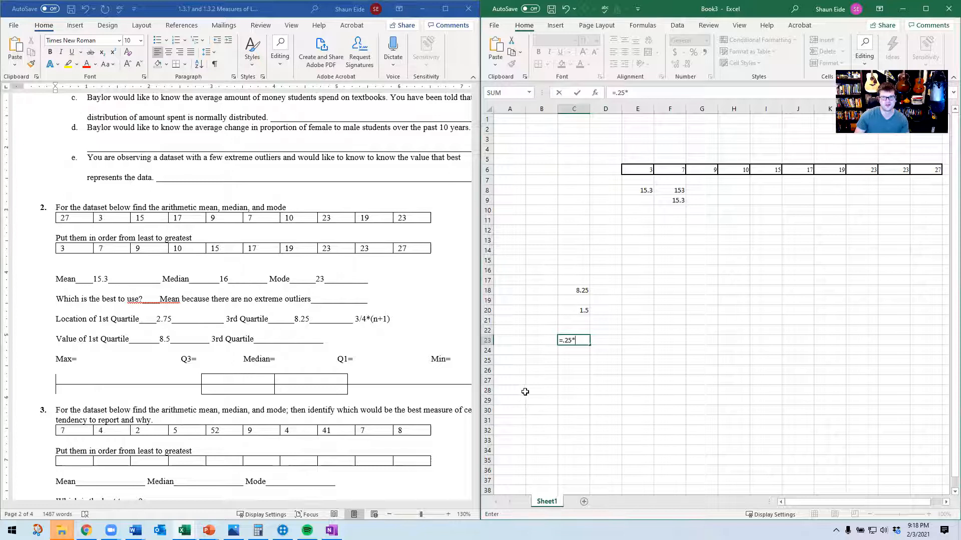
text(0)
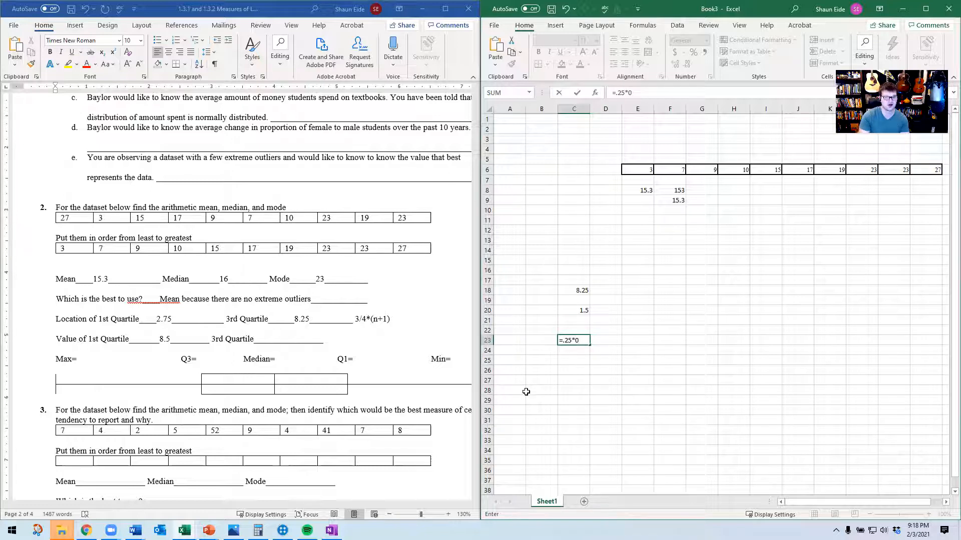
key(Return)
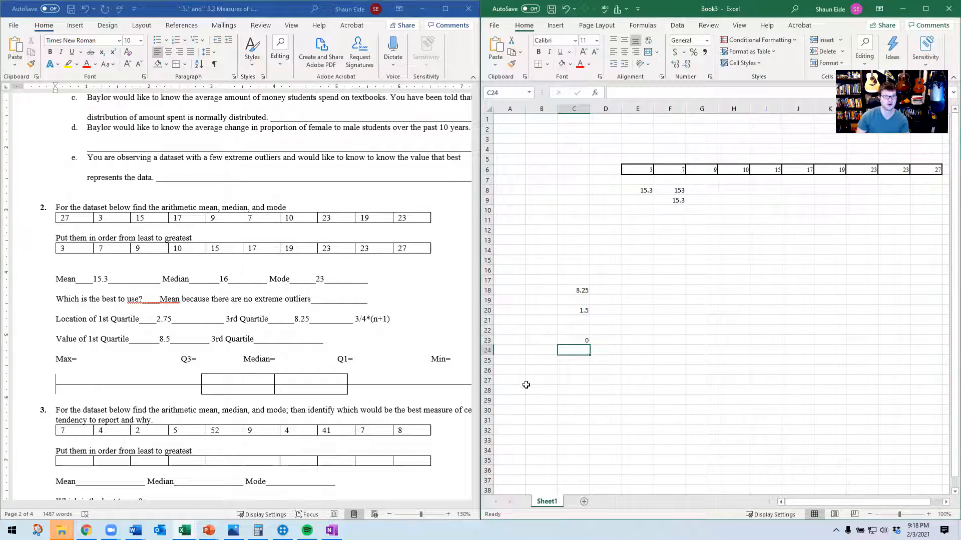
click(576, 343)
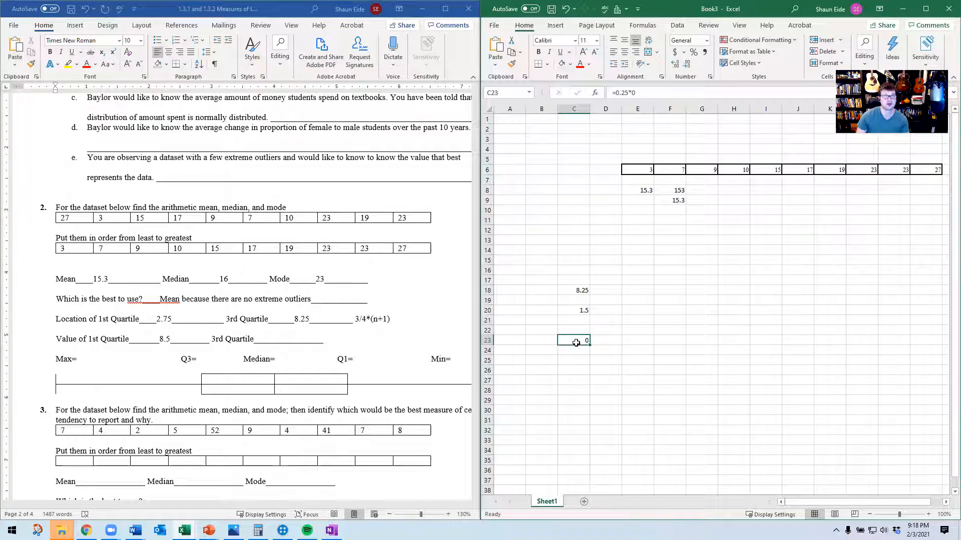
double_click(576, 343)
key(Tab)
Add the eighth ordered value to the fraction in Excel cell C24 with the formula =C23+23.
click(569, 353)
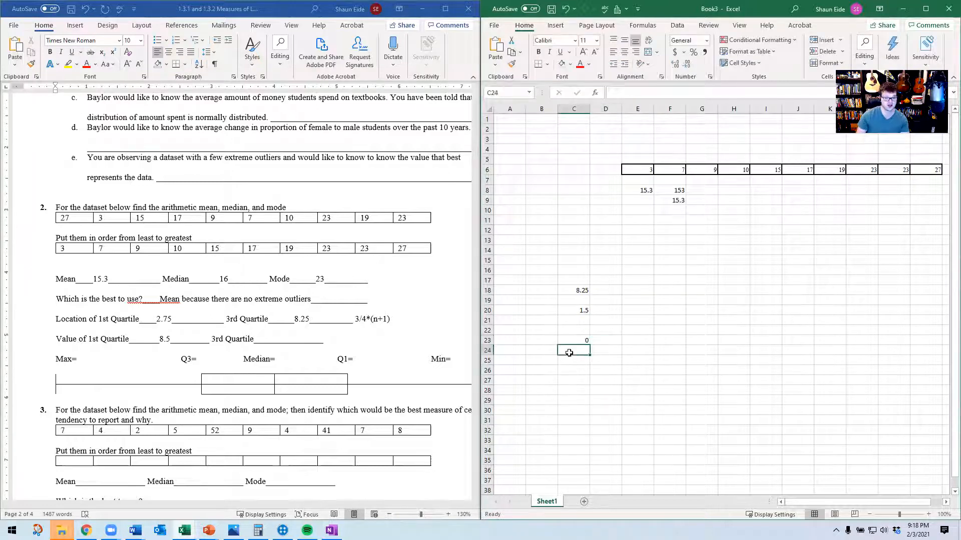
text(=)
click(577, 340)
text(*)
key(BackSpace)
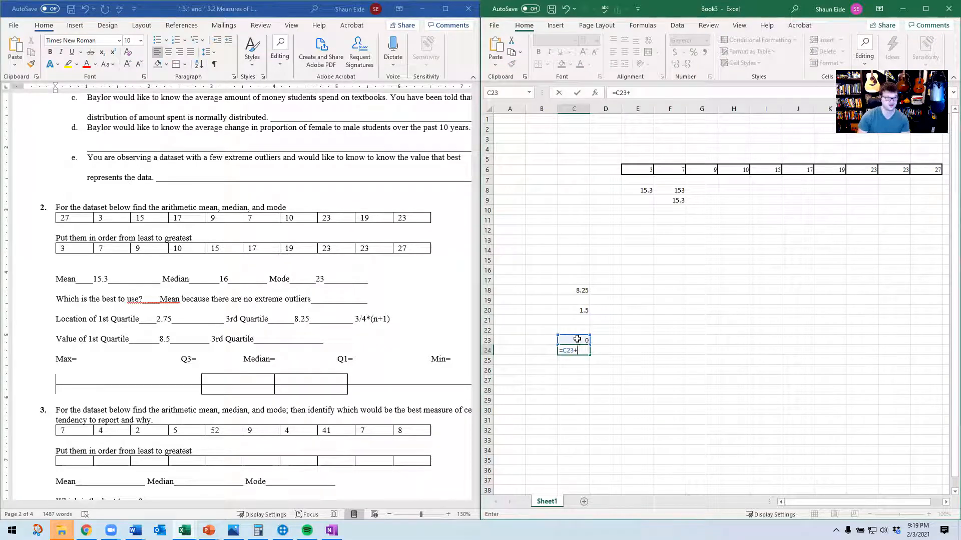
text(+23)
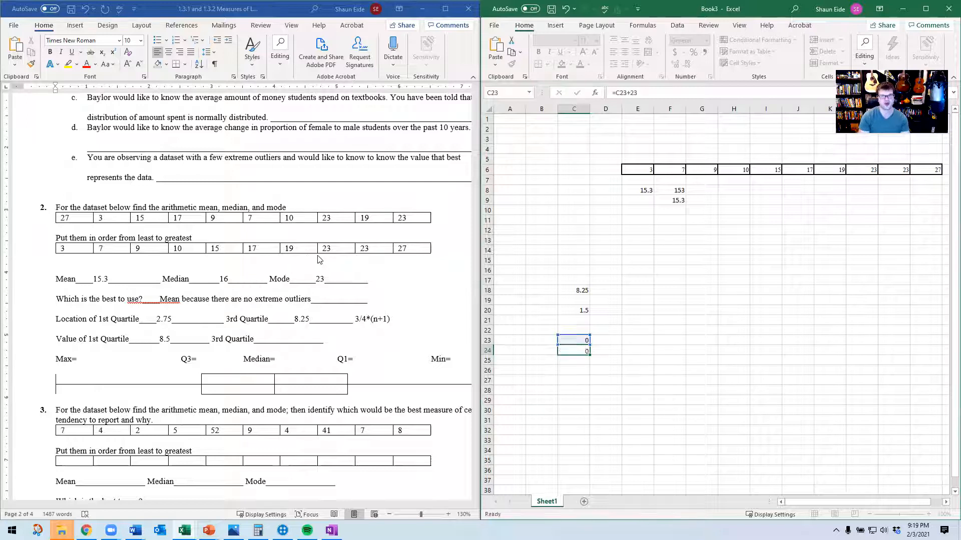
key(Return)
click(582, 352)
Point out the eighth ordered value in the Word worksheet and fill in exercise 2's value of the 3rd Quartile as 23.
click(287, 341)
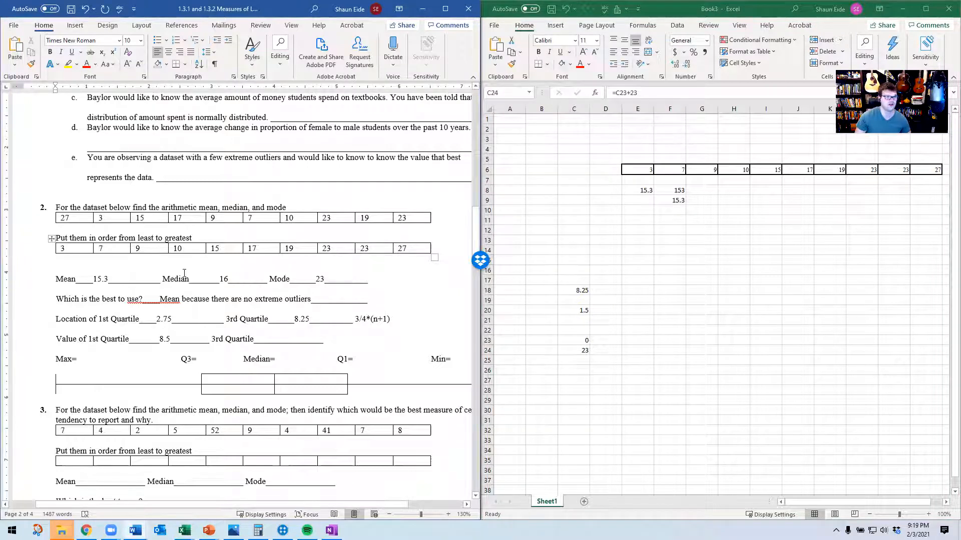
click(326, 249)
click(288, 340)
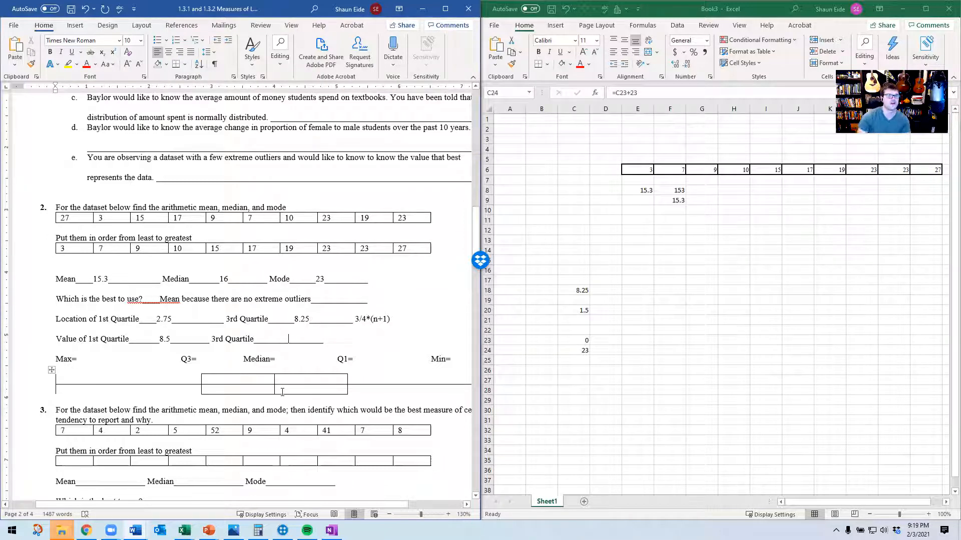
text(23)
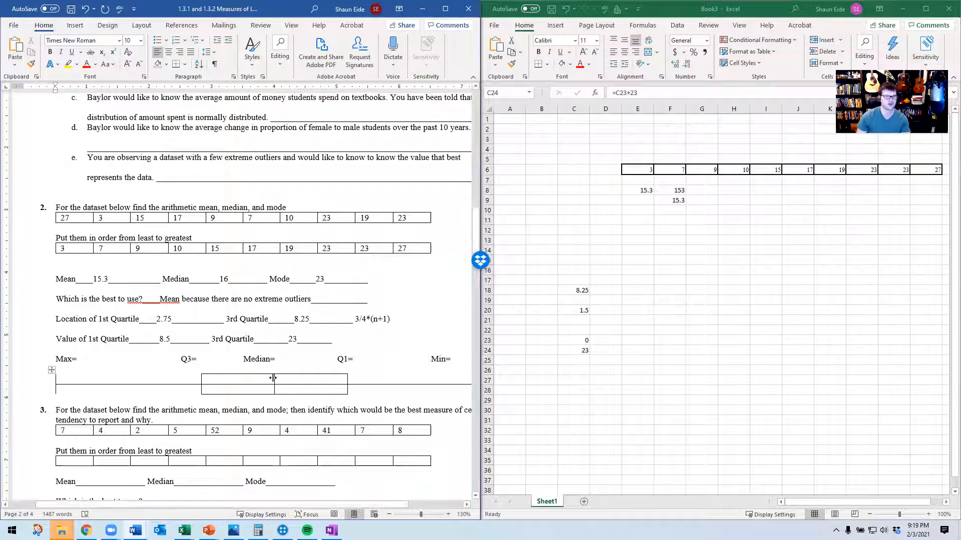
Maximize the Word worksheet and swap the Q3 and Q1 labels above exercise 2's box plot so that Q1 comes first.
click(445, 9)
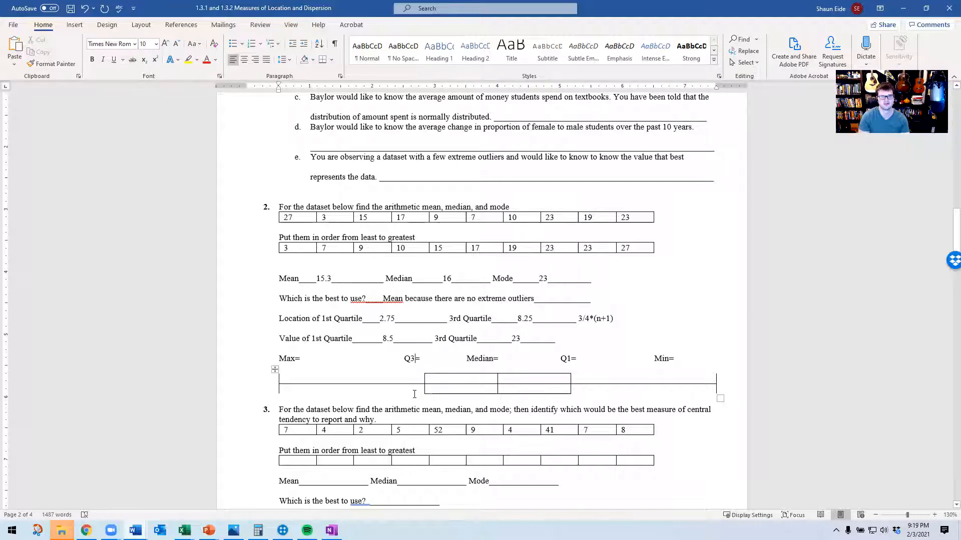
key(BackSpace)
text(1)
key(BackSpace)
text(3)
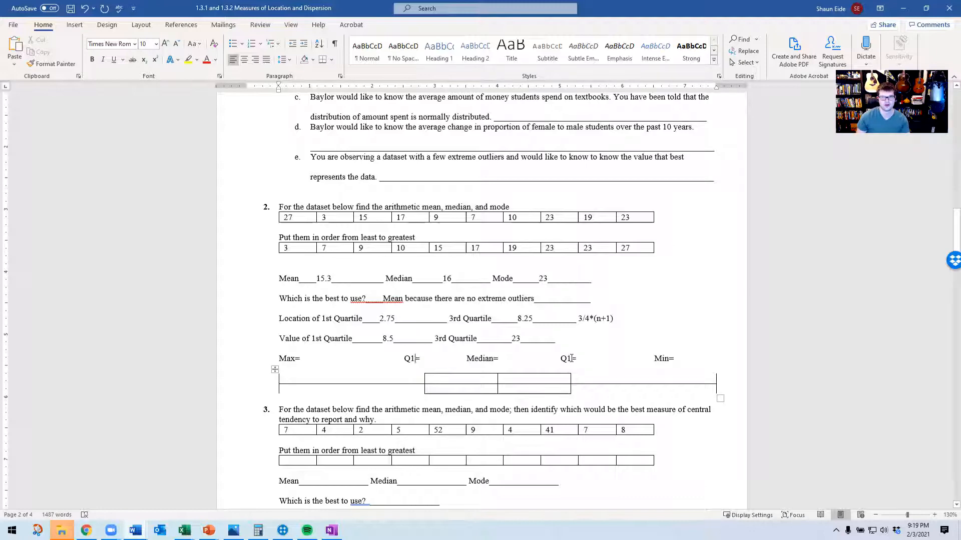
Swap the outer labels above exercise 2's box plot so that Min comes first and Max last.
click(667, 359)
key(BackSpace)
key(BackSpace)
text(ax)
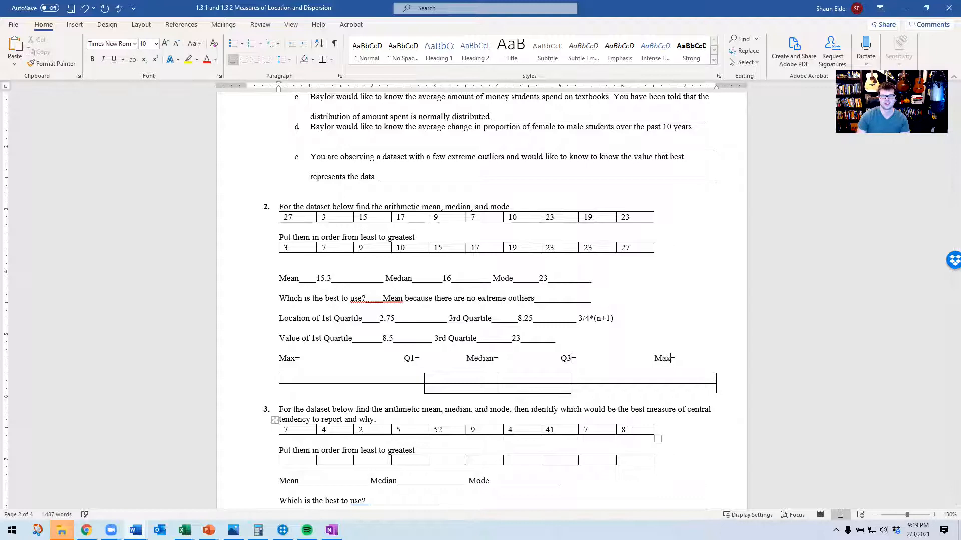
click(299, 359)
key(BackSpace)
key(BackSpace)
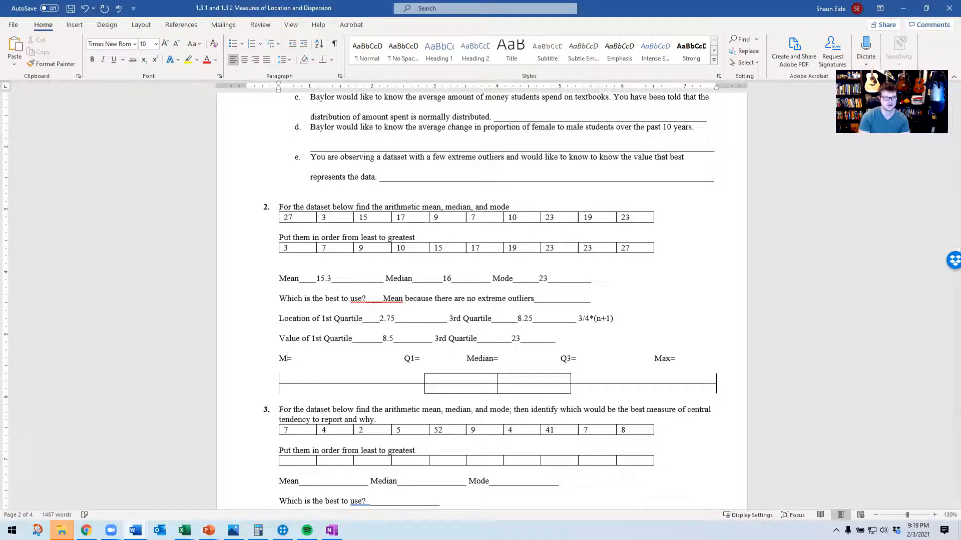
text(in)
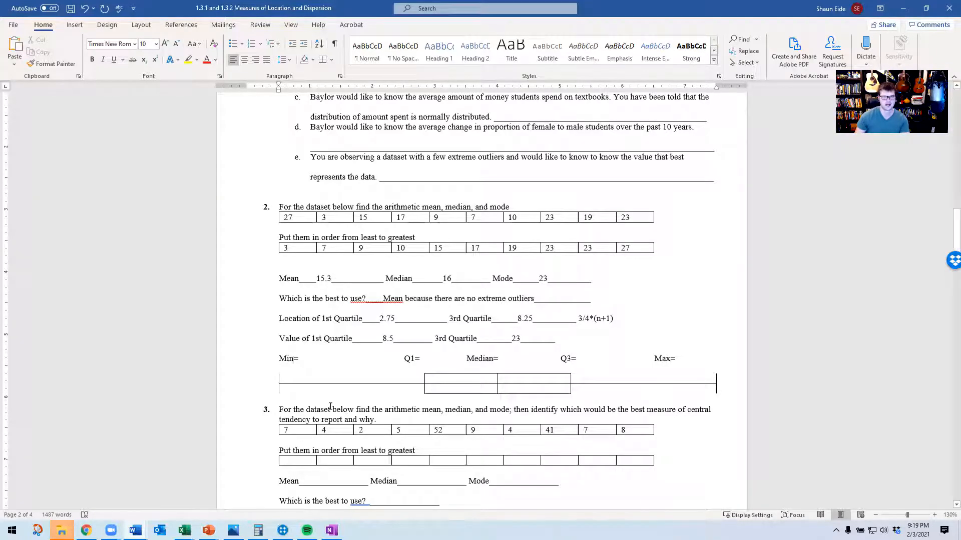
Fill in exercise 2's five-number summary with Min=3, Q1=8.5, Median=16, Q3=23 and Max=27.
click(314, 356)
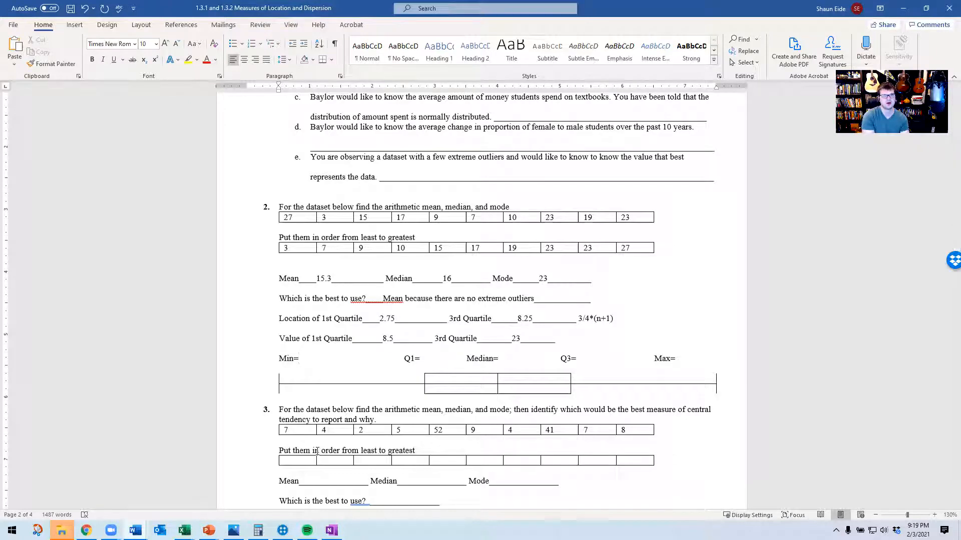
text(3)
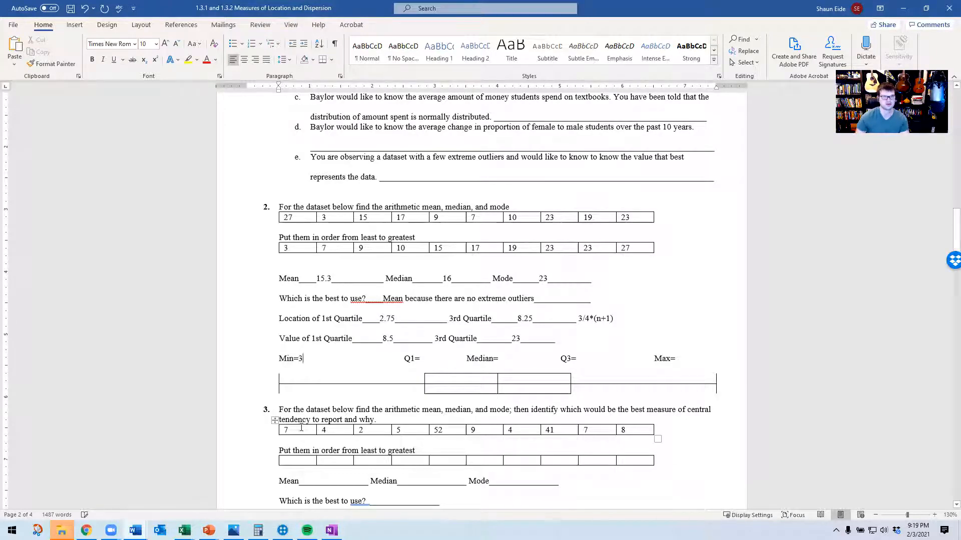
click(426, 358)
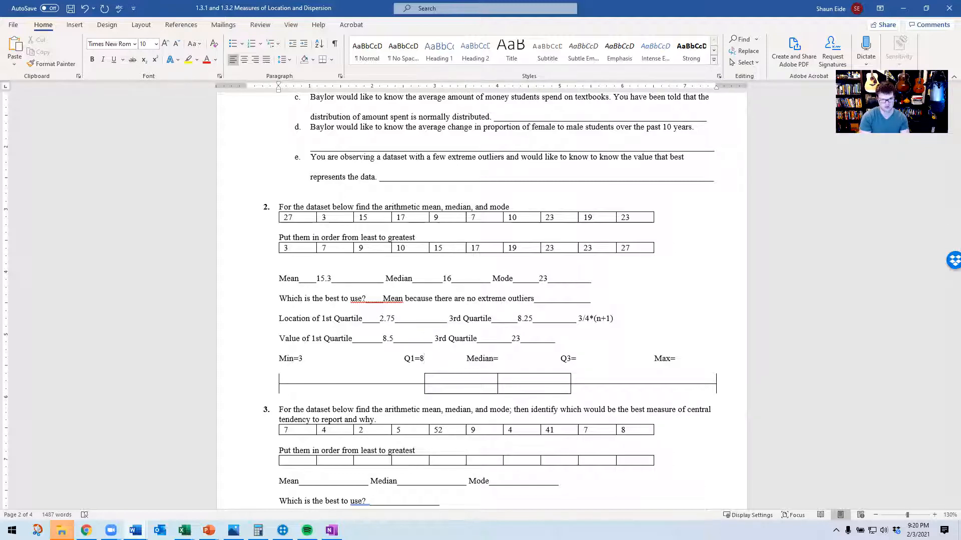
click(512, 364)
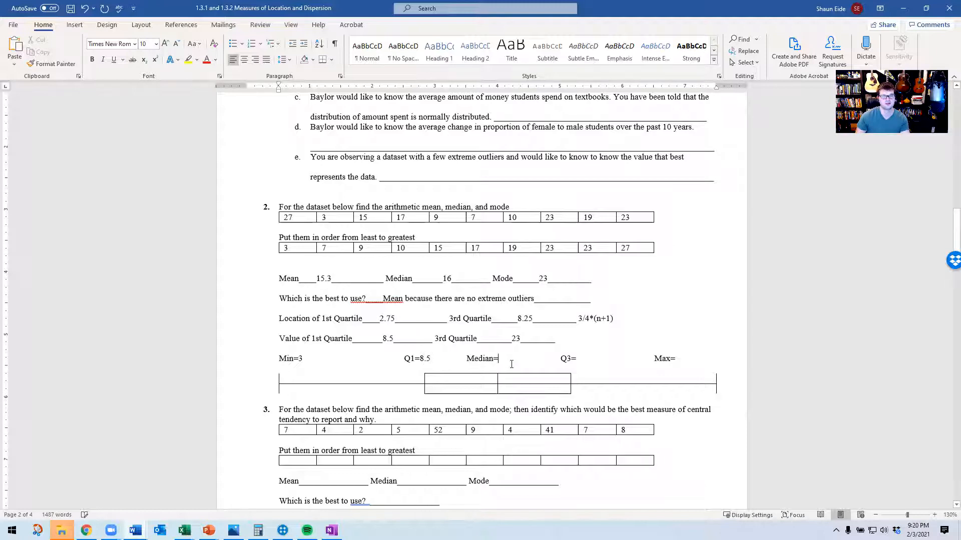
text(16)
click(677, 360)
text(27)
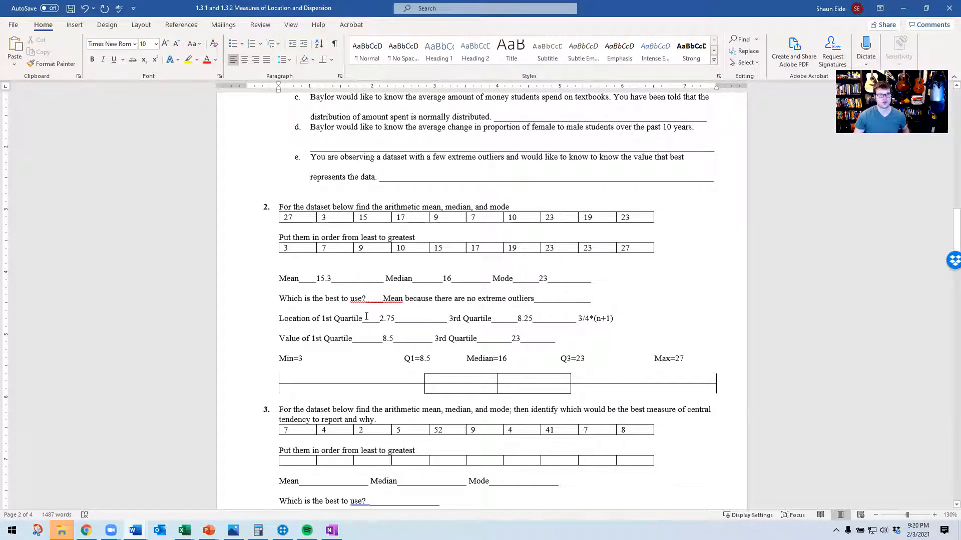
Relabel the first two box plot entries of exercise 3 as Min= and Q1=.
scroll(367, 316, down, 5)
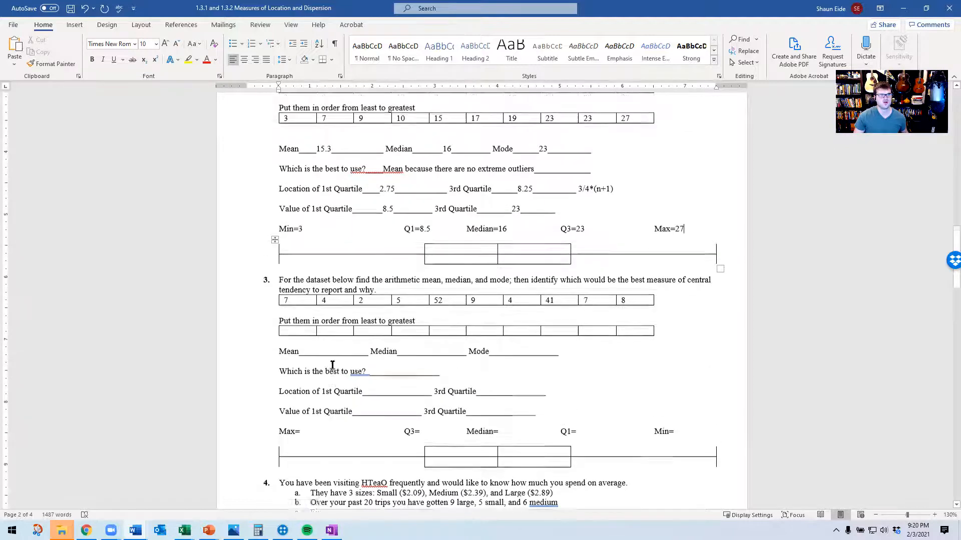
scroll(332, 365, up, 1)
key(BackSpace)
key(BackSpace)
text(in)
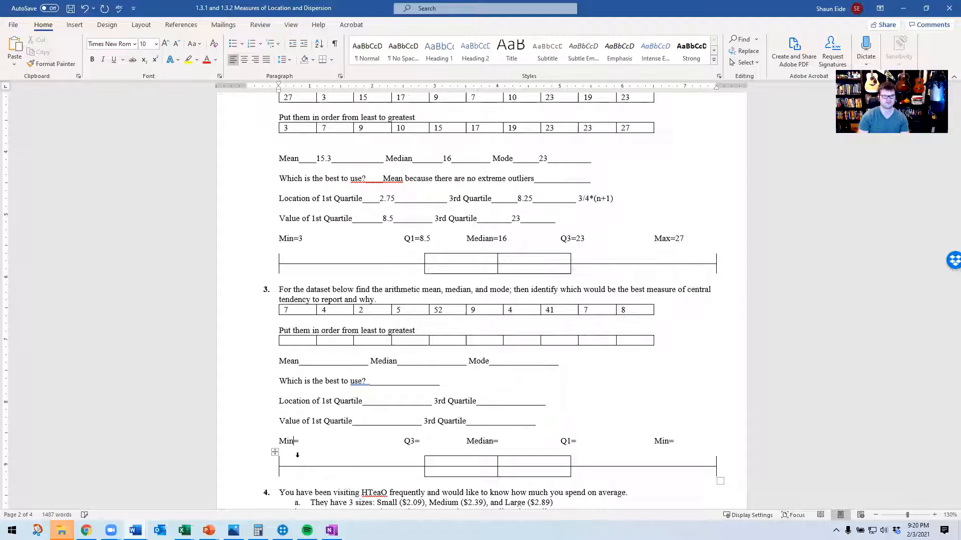
key(BackSpace)
text(1)
Relabel the last two box plot entries of exercise 3 as Q3= and Max=.
click(573, 441)
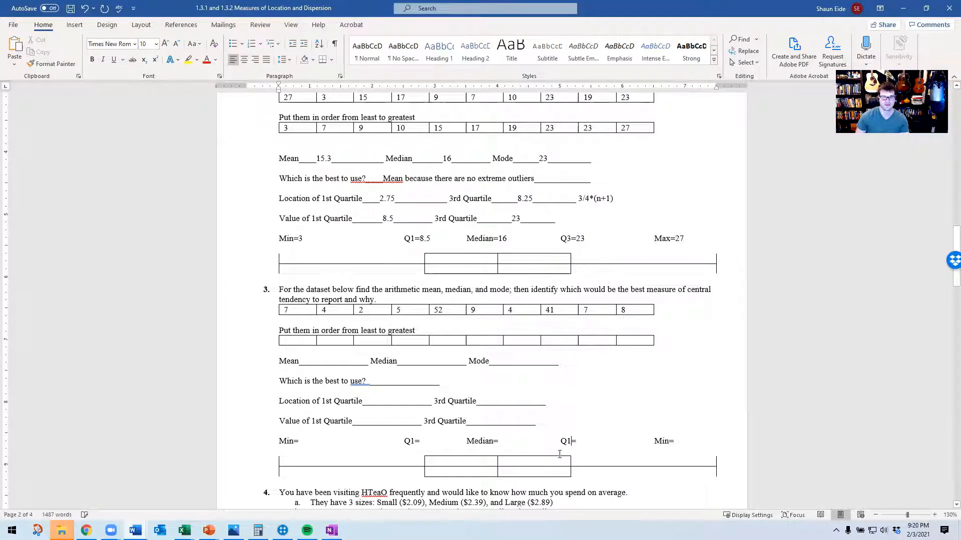
key(BackSpace)
text(3)
click(673, 441)
key(BackSpace)
key(BackSpace)
text(ax)
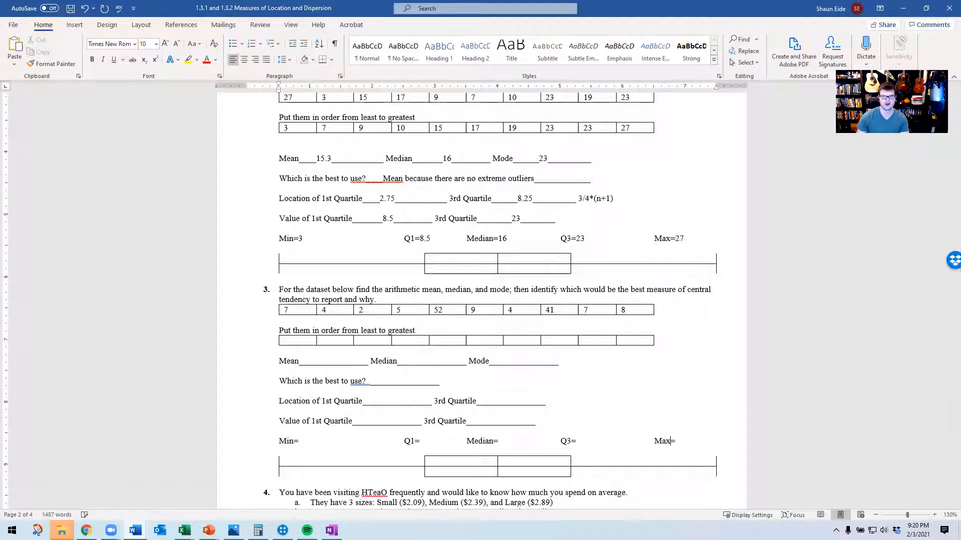
Copy exercise 3's corrected Min-to-Max label line and paste it over the label line of exercise 4.
triple_click(443, 438)
key(ctrl+c)
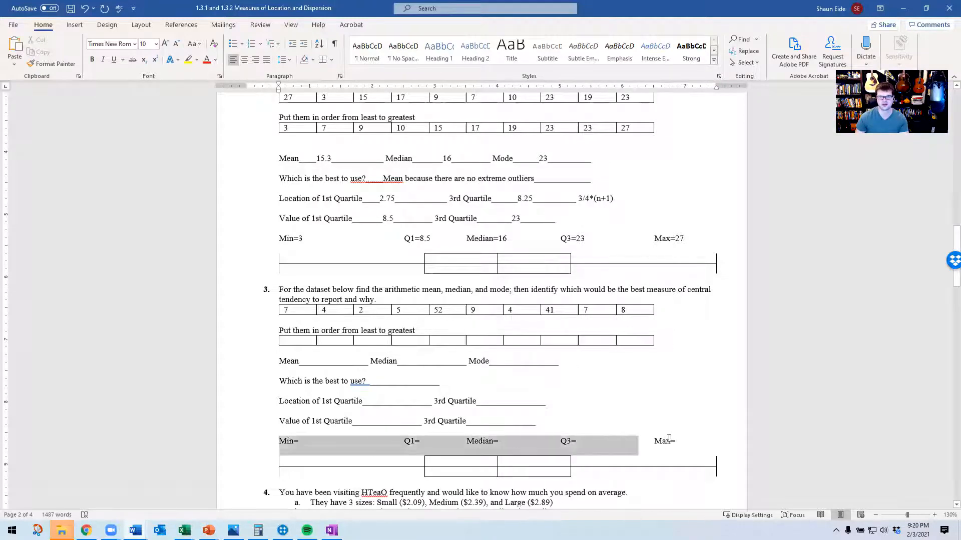
scroll(579, 419, down, 7)
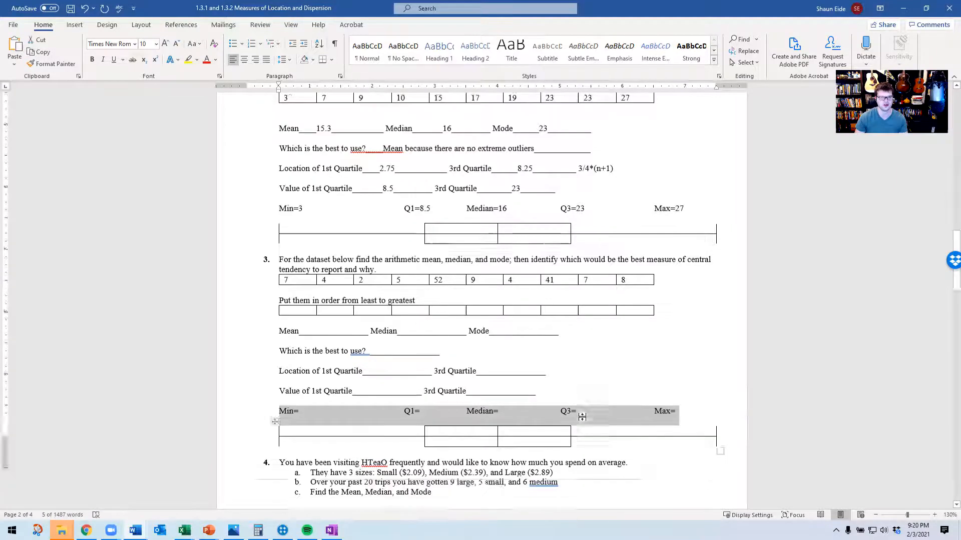
drag(274, 373, 676, 375)
key(ctrl+v)
Replace exercise 5's Max-to-Min label line with the copied Min-to-Max line.
scroll(435, 400, down, 2)
scroll(436, 401, down, 3)
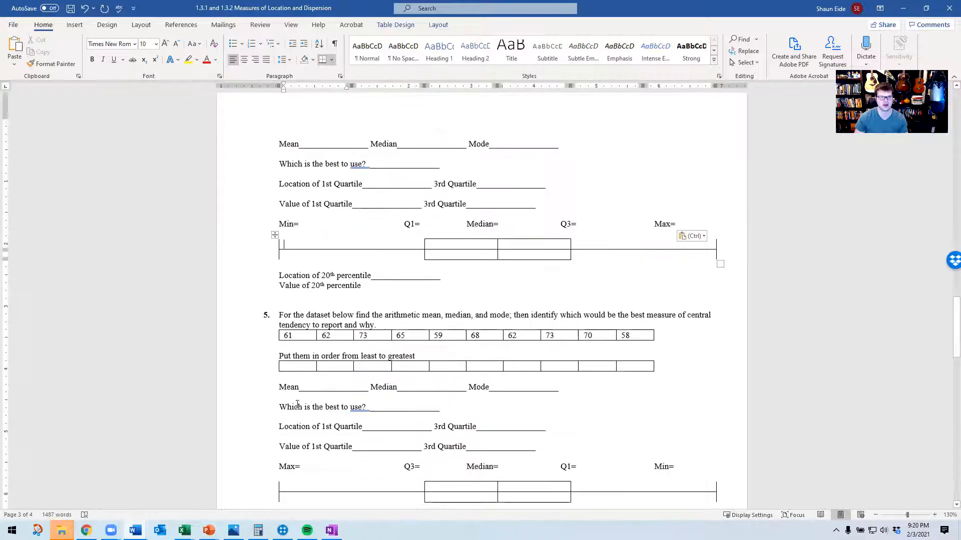
click(279, 407)
shift+click(710, 413)
key(ctrl+v)
Replace the Max-to-Min label lines of exercises 6 and 7 with the copied Min-to-Max line.
scroll(457, 374, down, 6)
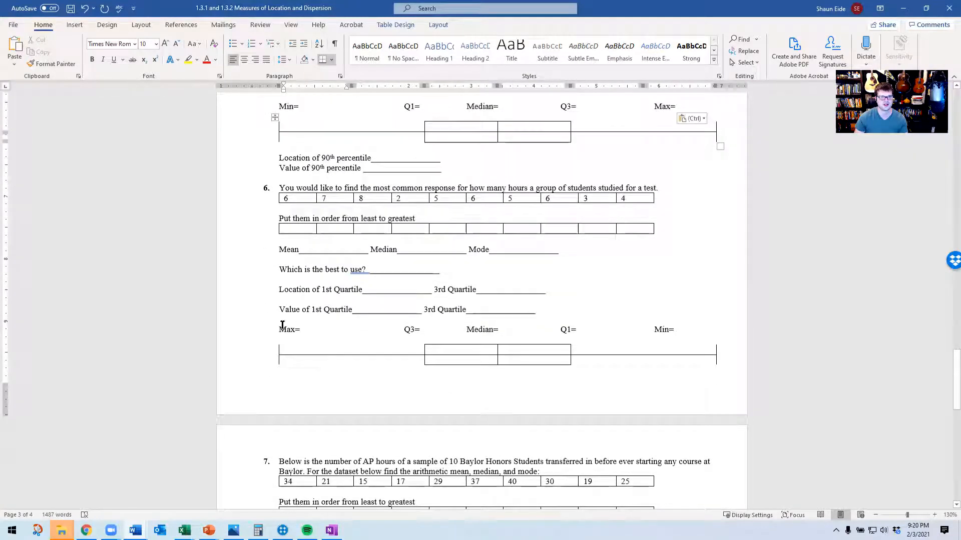
drag(278, 327, 727, 328)
key(ctrl+v)
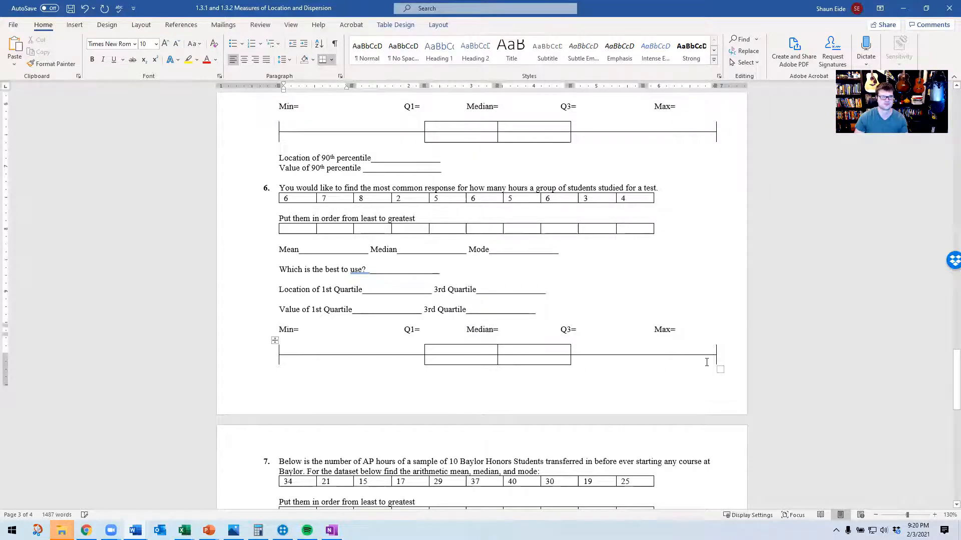
scroll(728, 328, down, 4)
drag(279, 432, 701, 442)
key(ctrl+v)
scroll(742, 439, down, 4)
scroll(742, 439, down, 5)
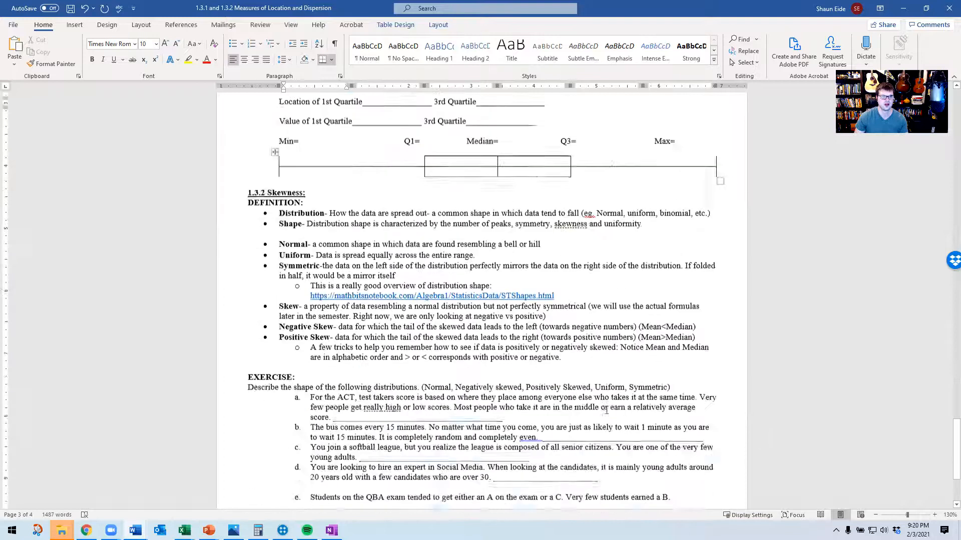
scroll(588, 411, up, 4)
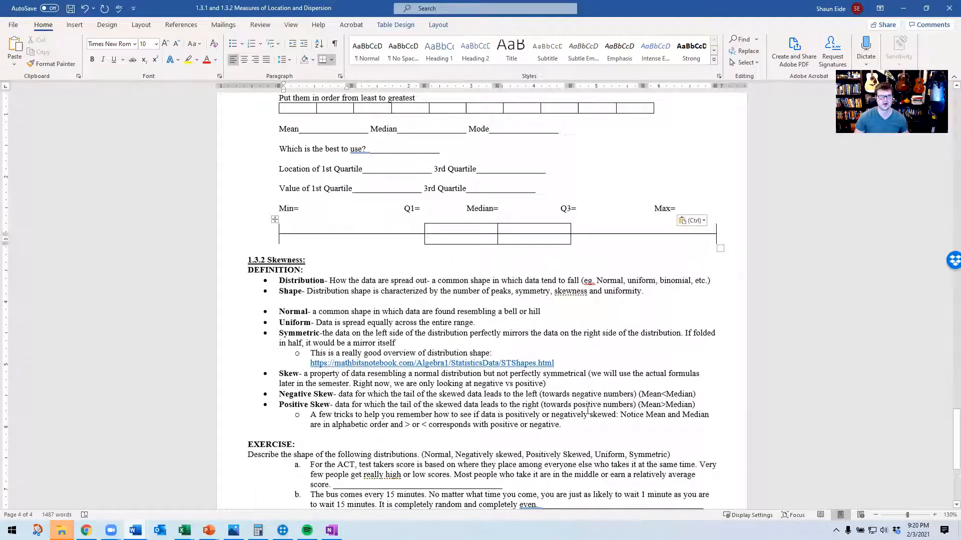
scroll(588, 410, up, 2)
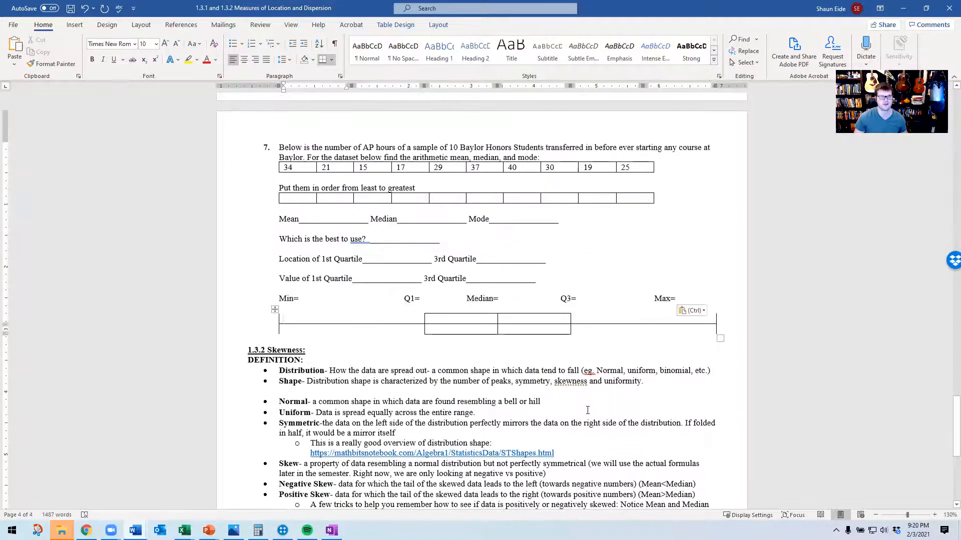
Review the worksheet's relabelled exercises, the skewness section and the closing instruction to compare each data set's mean with its median.
scroll(587, 411, down, 3)
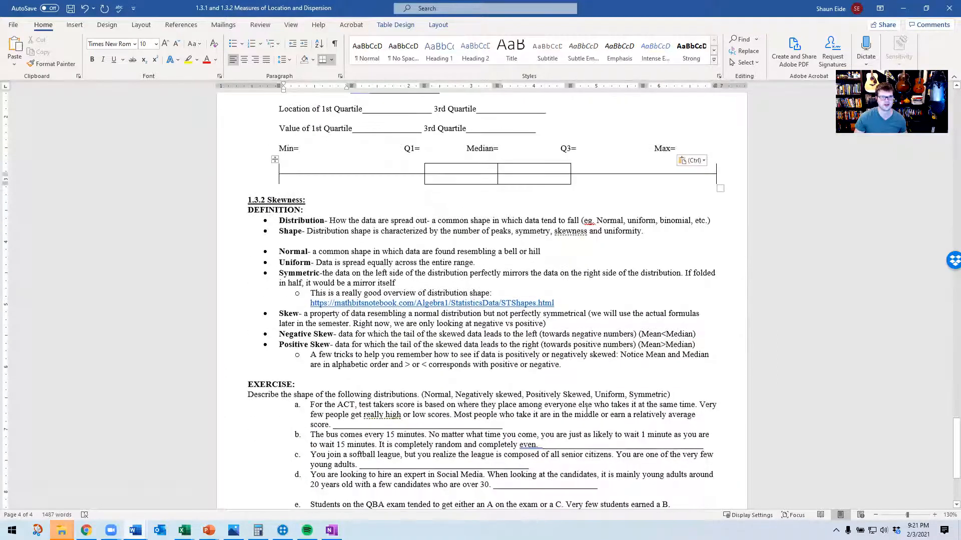
scroll(587, 411, up, 4)
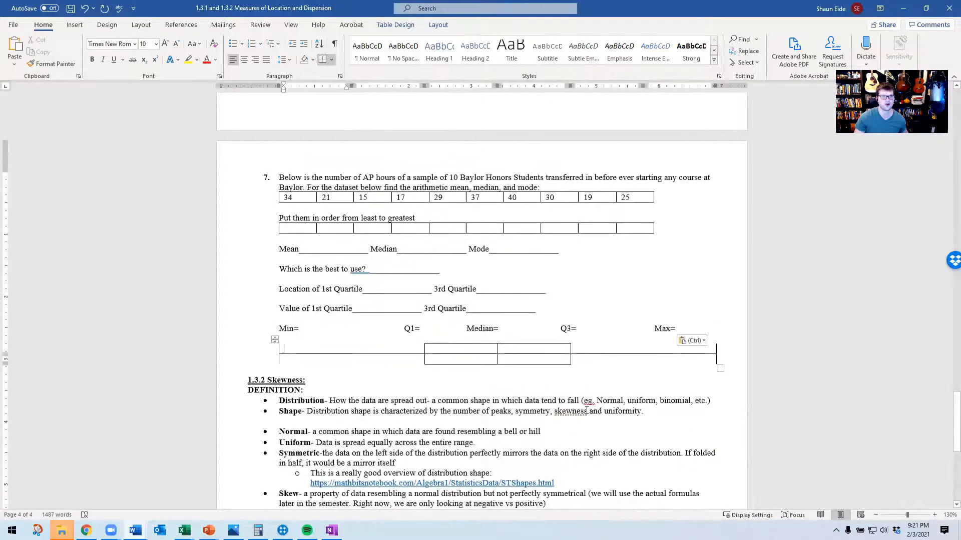
scroll(587, 411, up, 1)
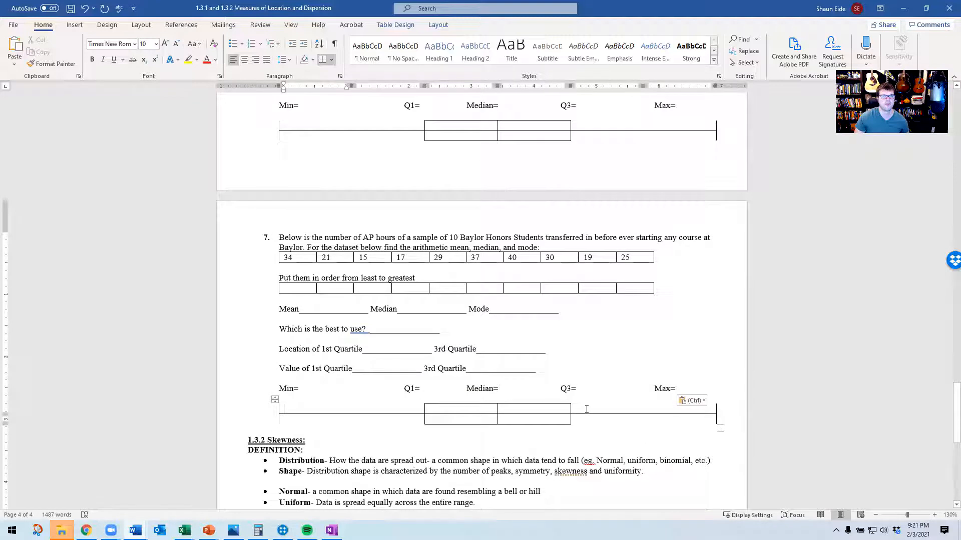
scroll(587, 410, up, 5)
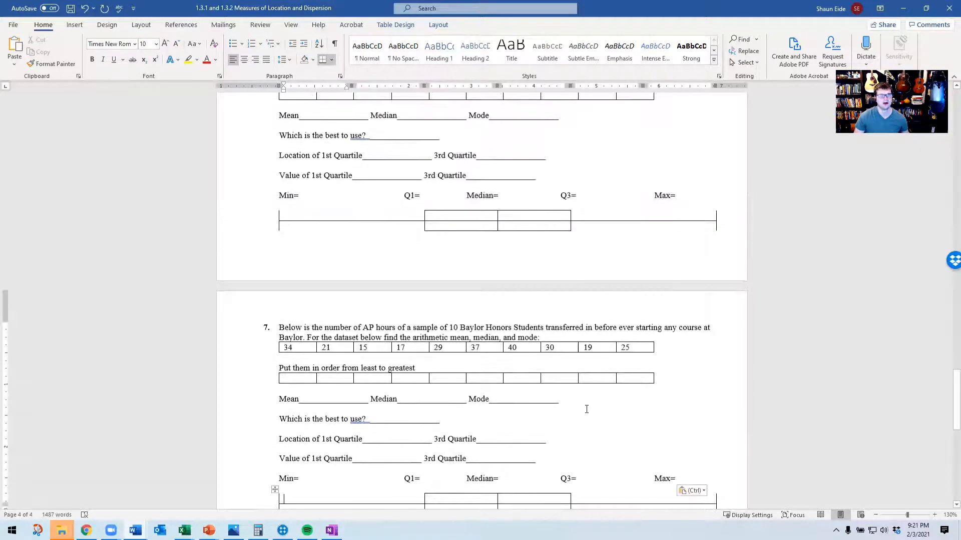
scroll(581, 410, up, 3)
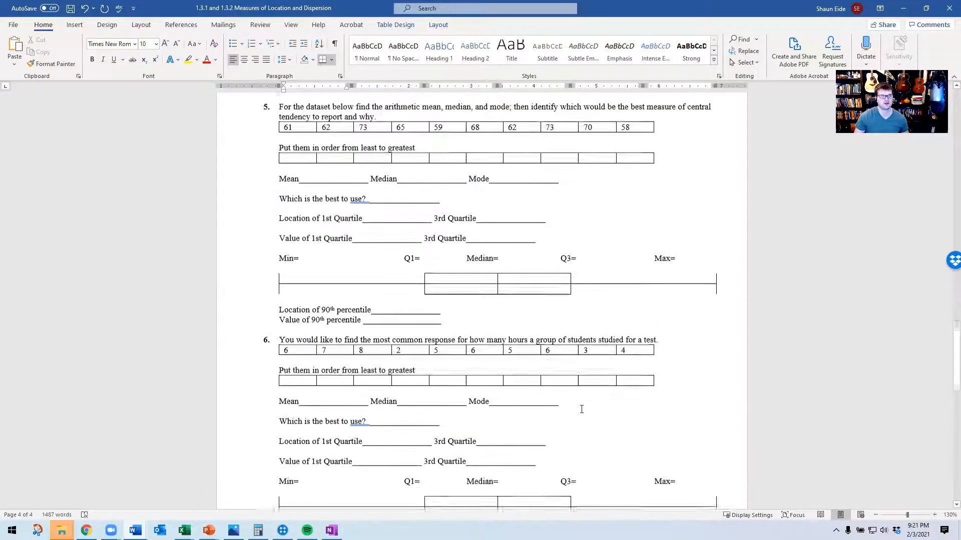
scroll(310, 359, down, 17)
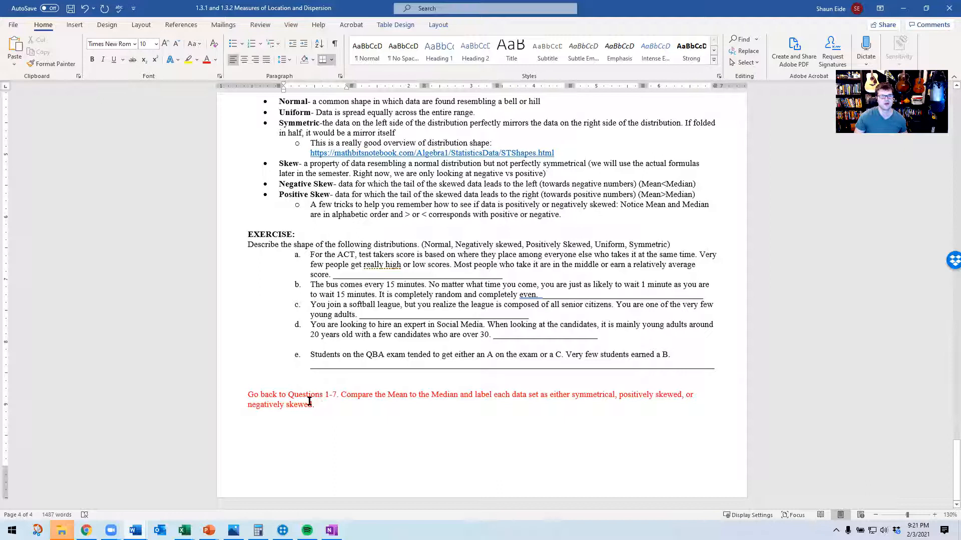
drag(372, 396, 430, 405)
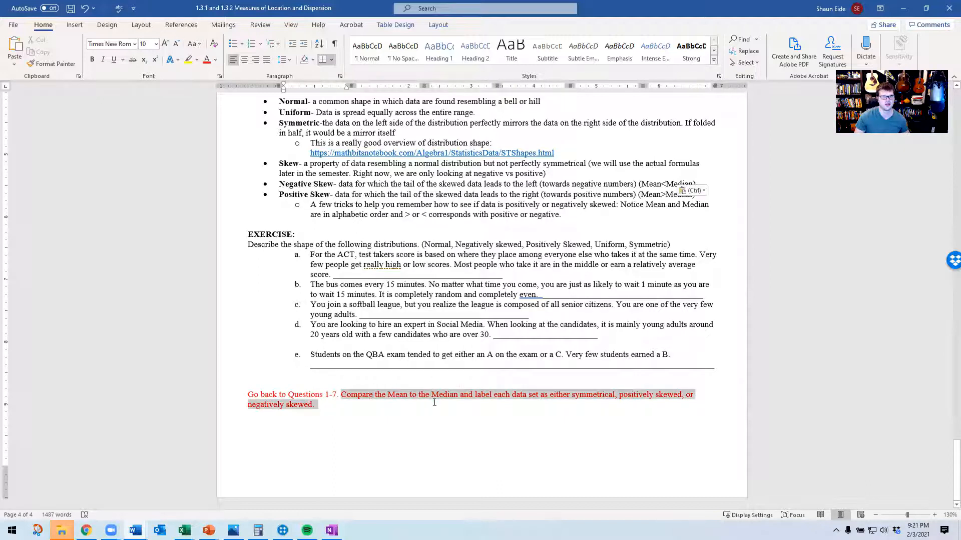
Label exercise 2's data set as "Negatively Skewed" on a new unnumbered line directly below its box plot.
scroll(394, 396, up, 4)
scroll(395, 397, up, 20)
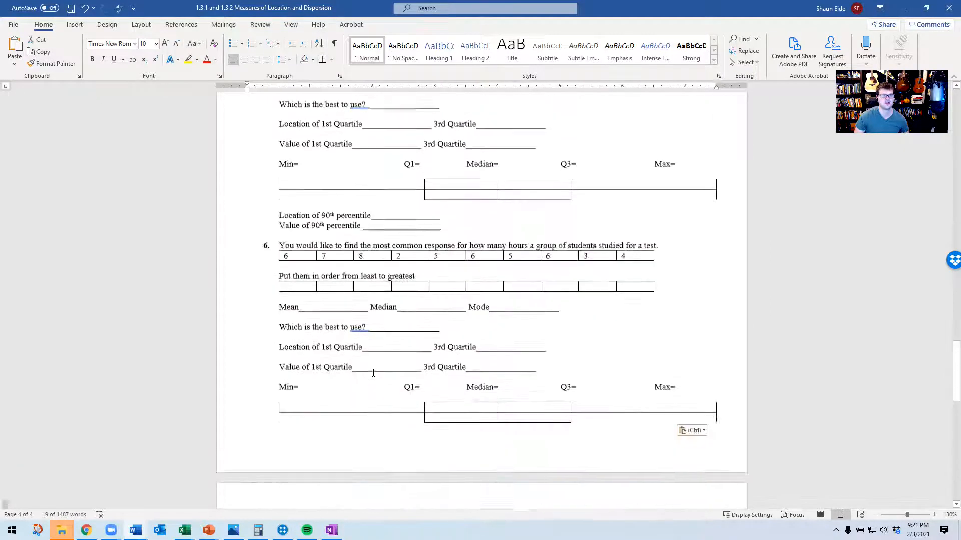
scroll(374, 369, up, 15)
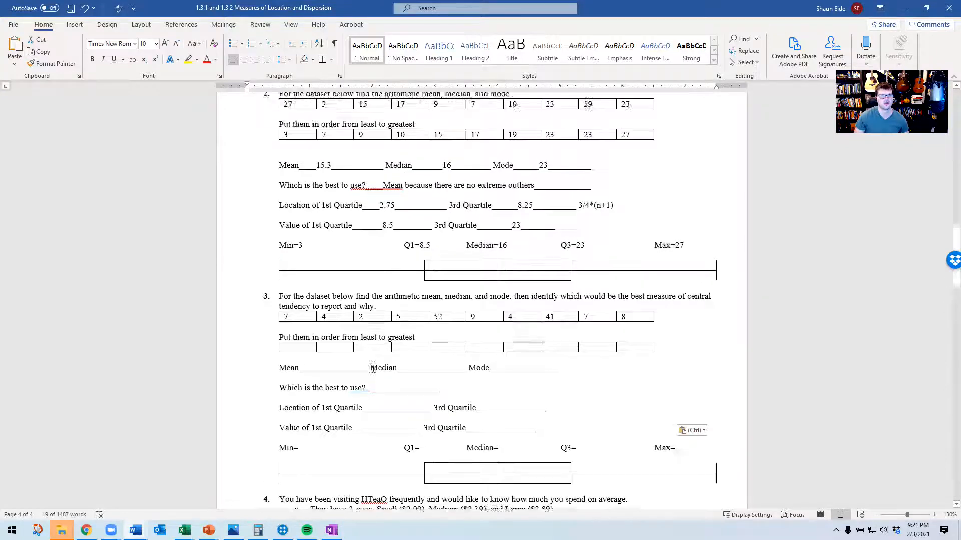
scroll(376, 366, up, 7)
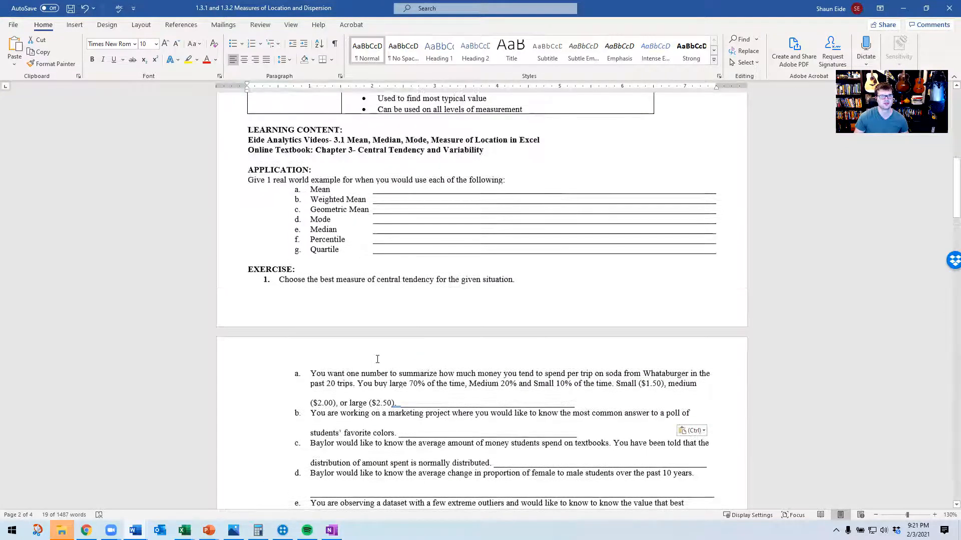
scroll(378, 361, down, 13)
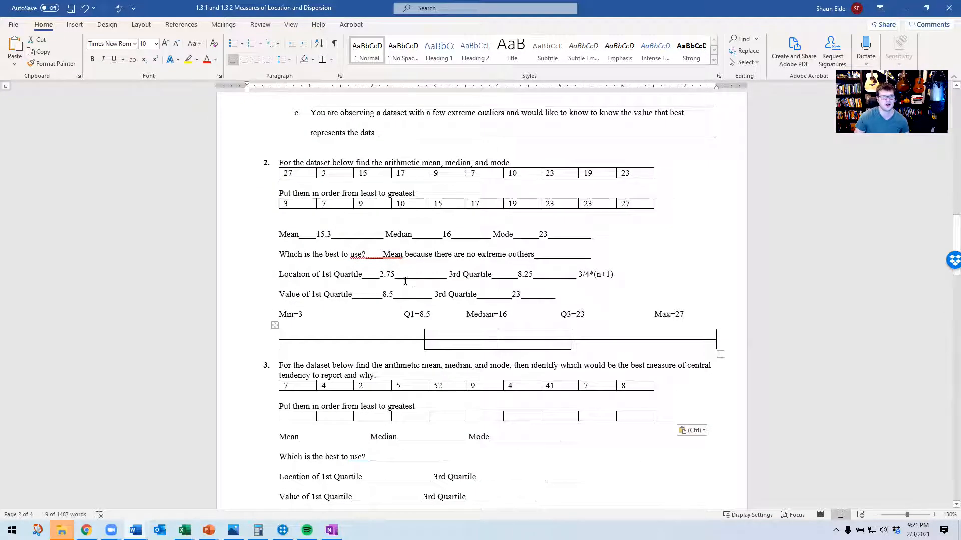
click(320, 234)
click(443, 234)
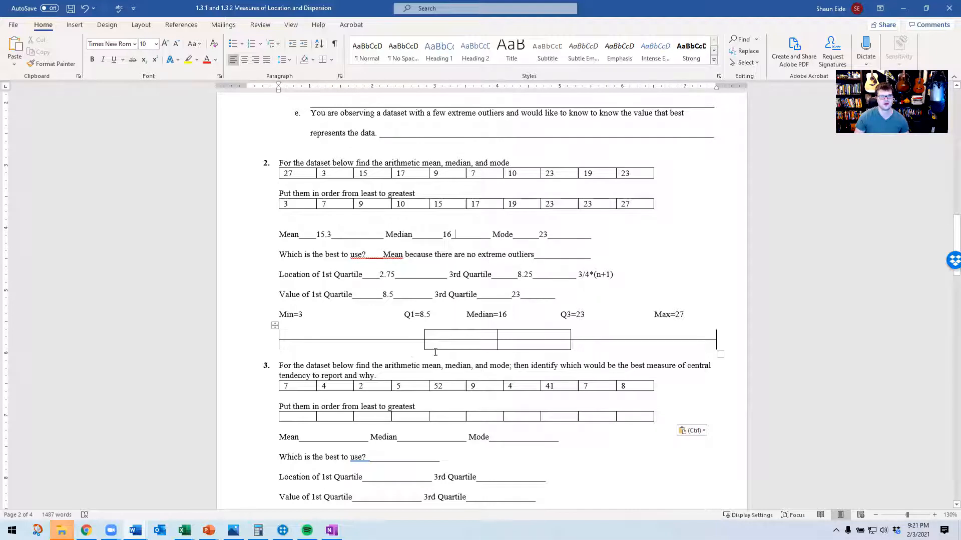
click(280, 366)
key(Return)
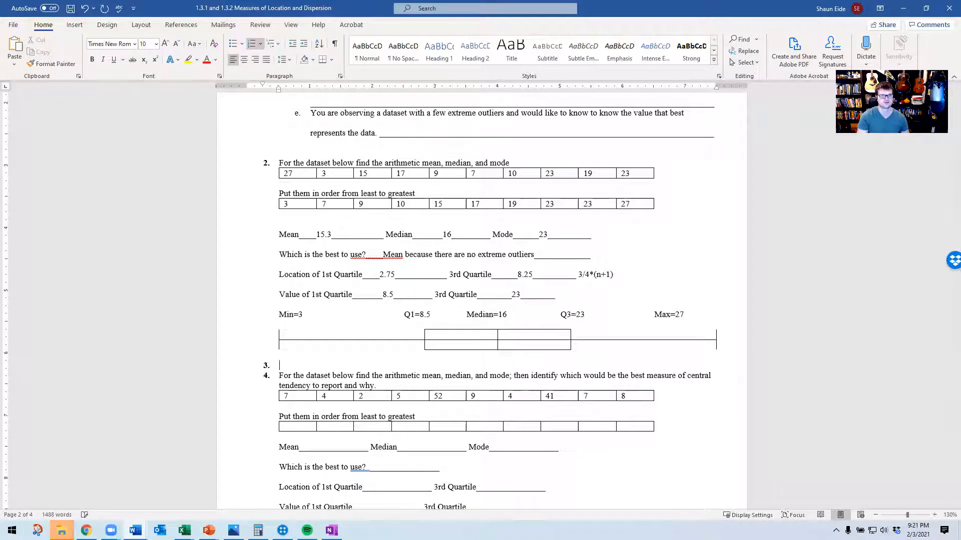
key(BackSpace)
text(N)
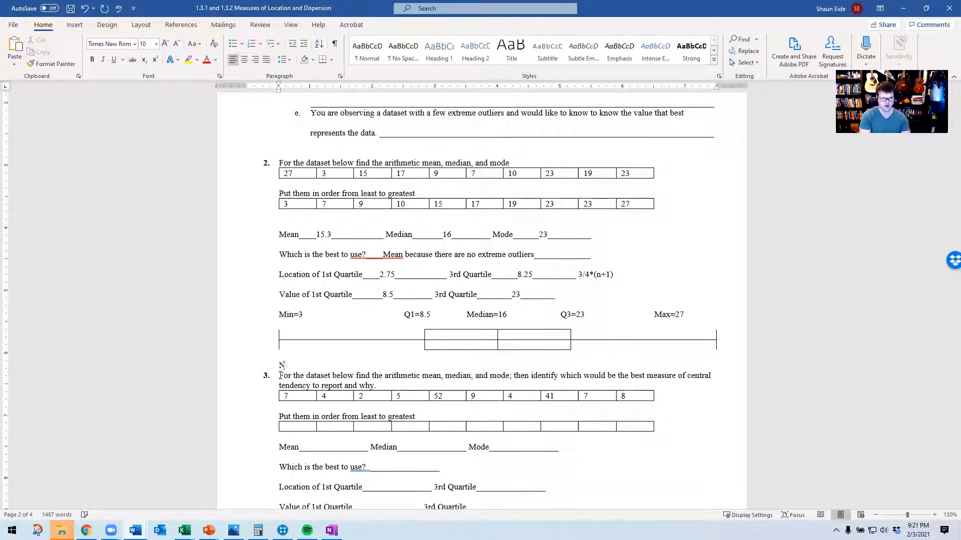
text(egatively Skewed)
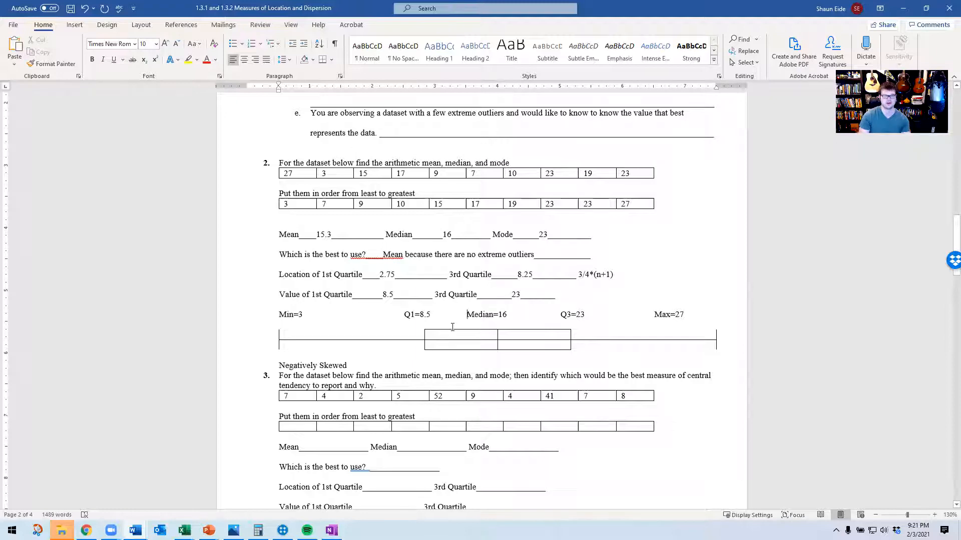
Add a line reading "Mean 15.3" between exercise 2's five-number summary and its box plot, placed just before the median.
click(689, 314)
key(Return)
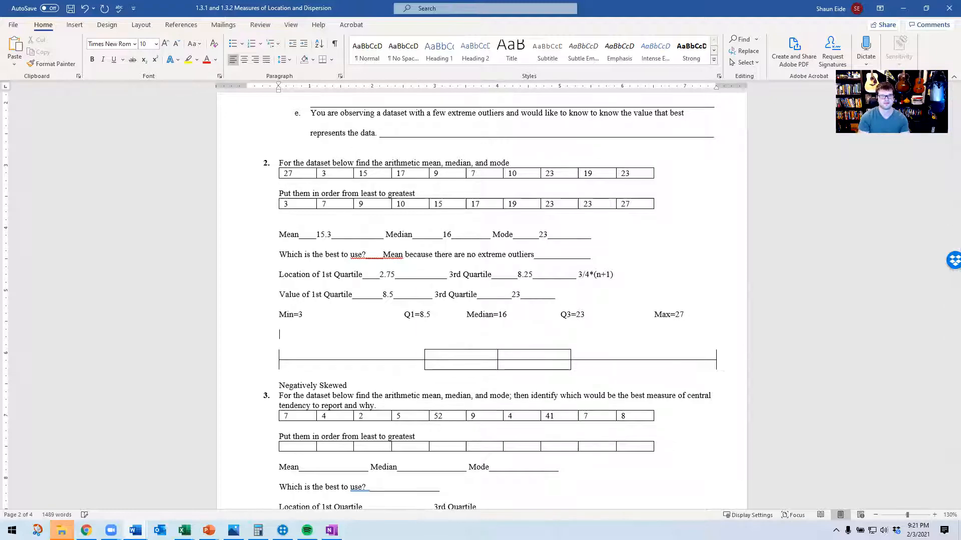
text(Mewan)
key(BackSpace)
key(BackSpace)
key(BackSpace)
text(a)
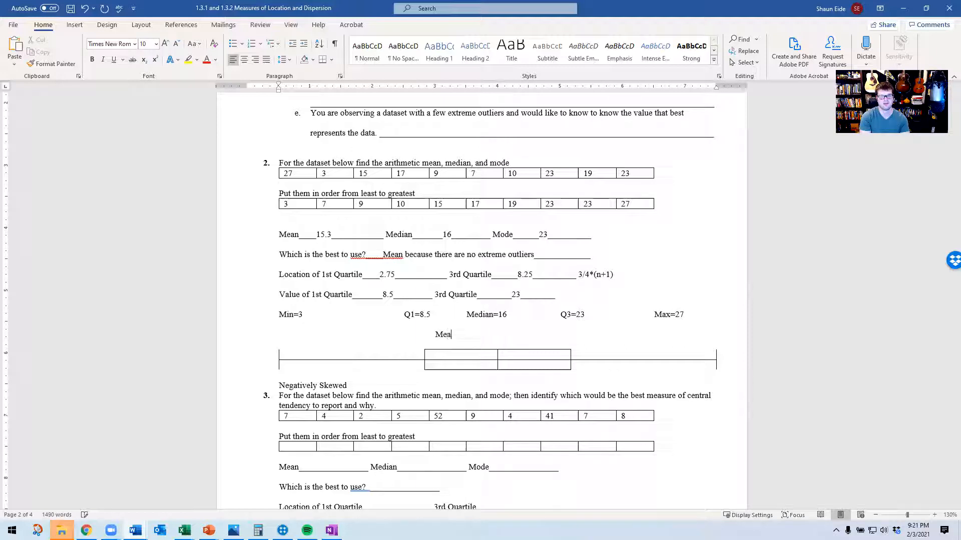
text(n16)
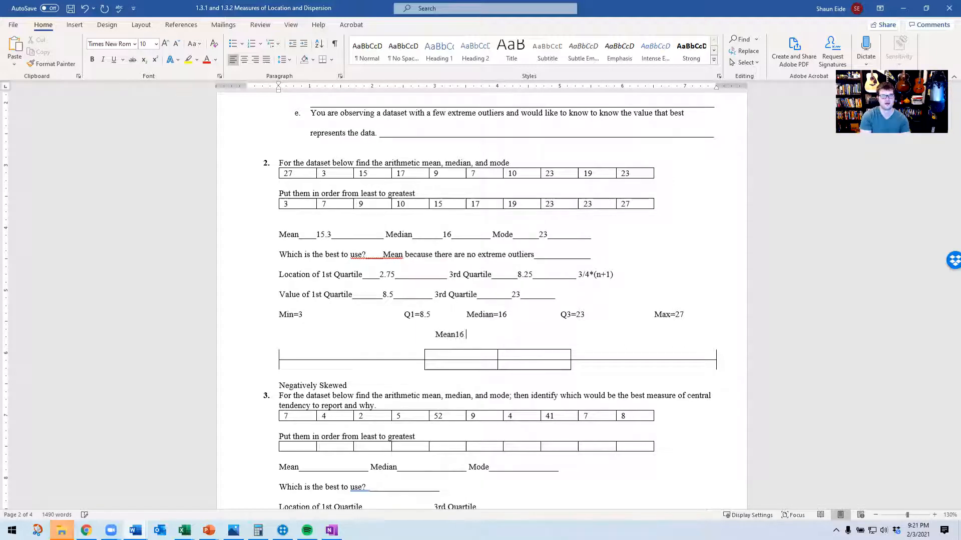
text(.3)
click(459, 333)
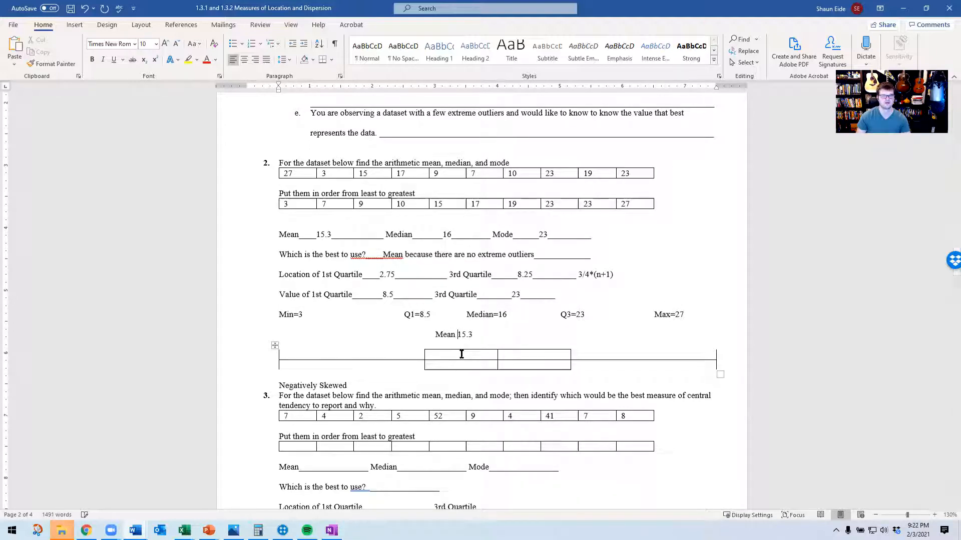
click(461, 354)
Examine the skewness definitions and the distribution shape exercises on the worksheet's last page.
scroll(430, 426, down, 2)
scroll(430, 422, down, 3)
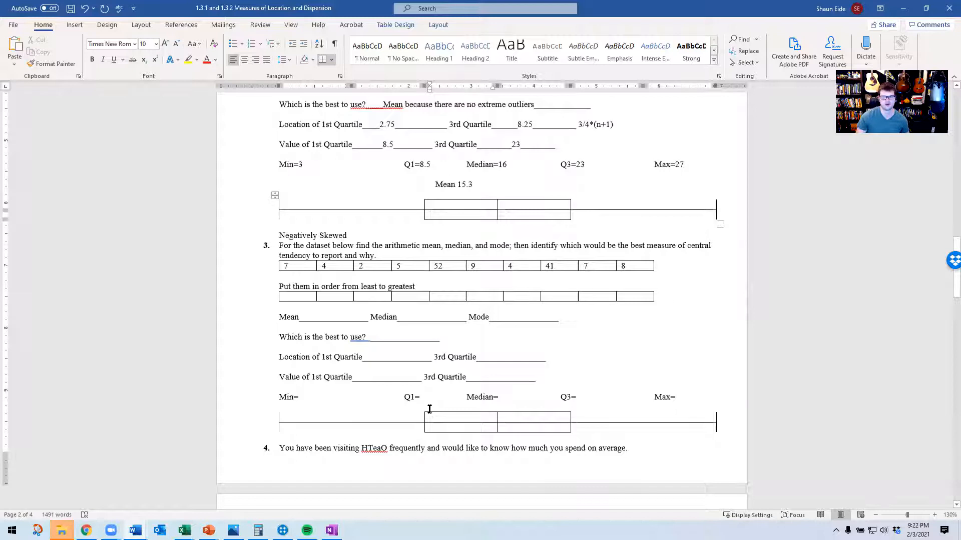
scroll(417, 408, down, 15)
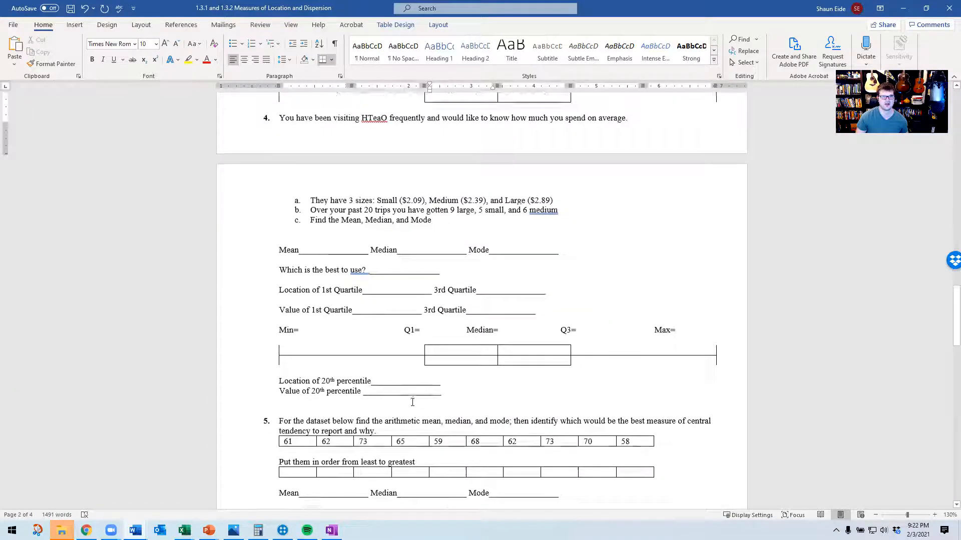
scroll(420, 399, down, 5)
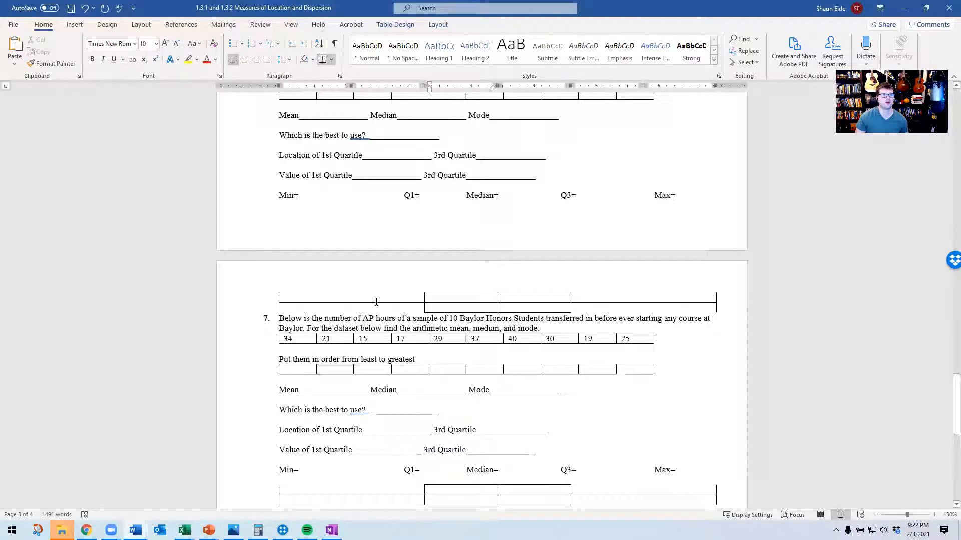
scroll(397, 298, down, 12)
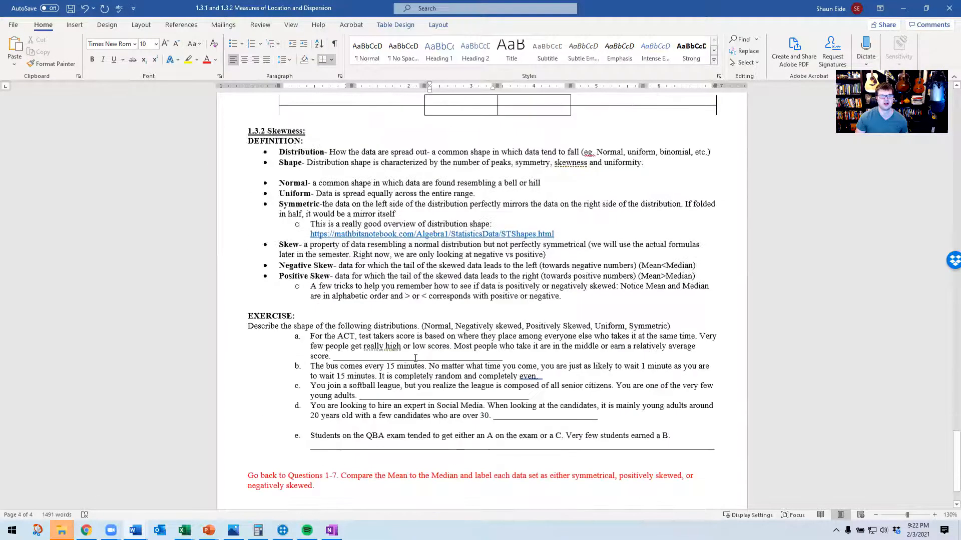